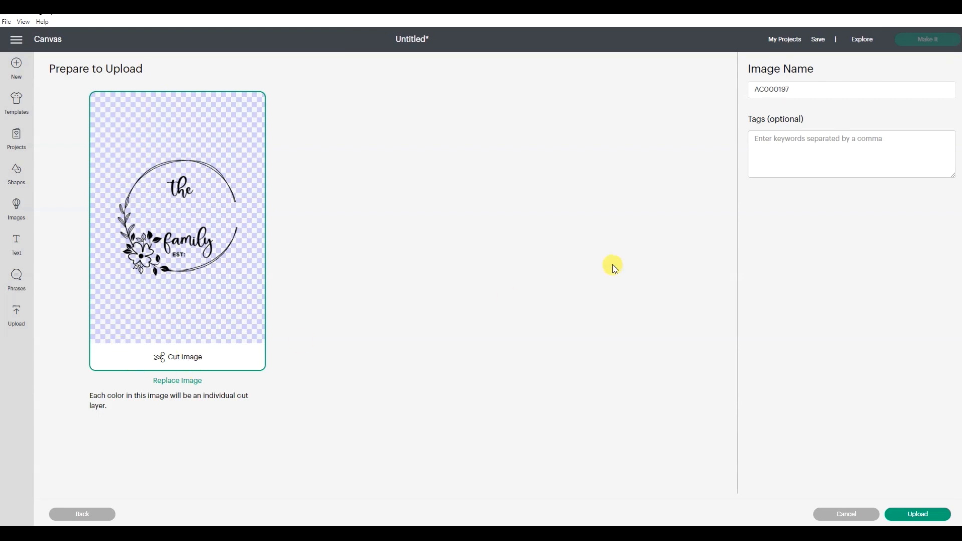
Upload the image under the name FamilySign and add it to the canvas
left_click_drag(819, 90, 754, 89)
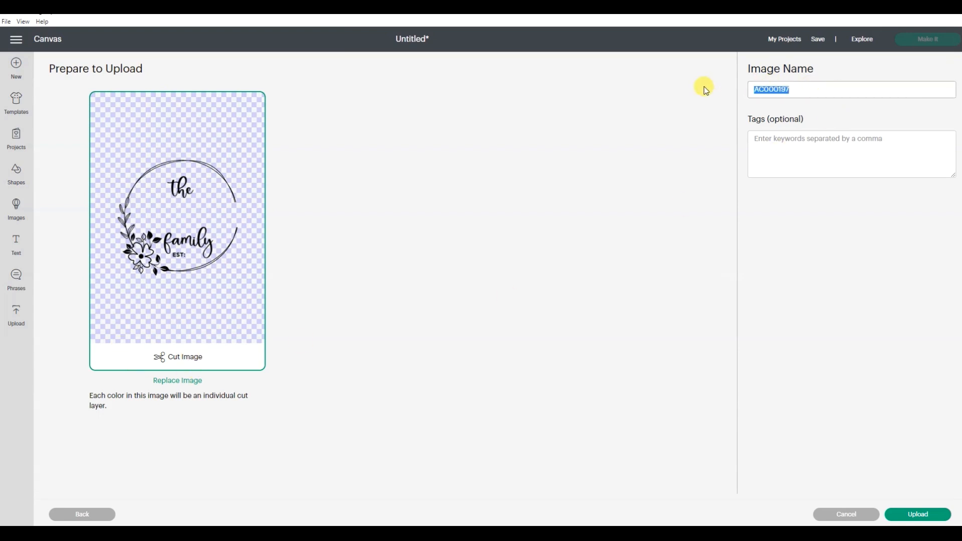
type("FamilySign")
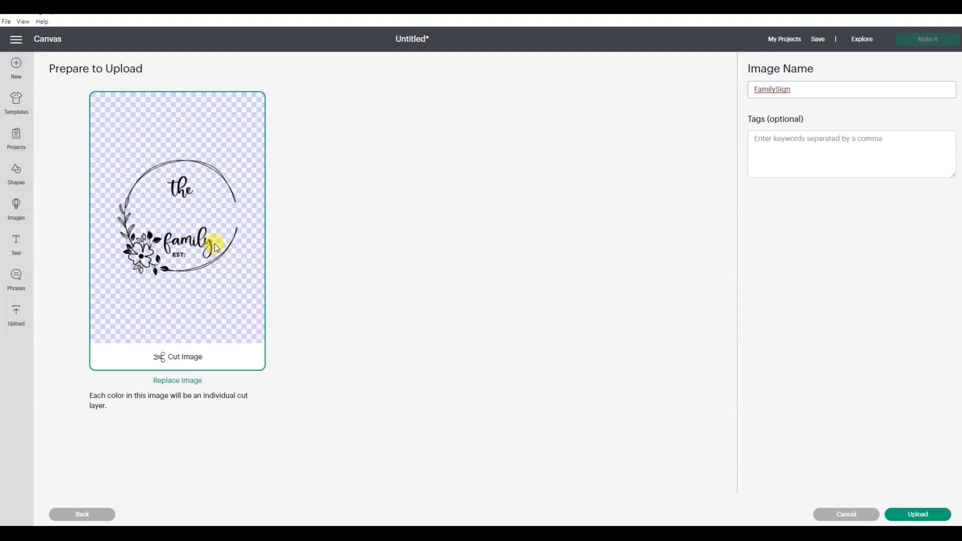
left_click(909, 519)
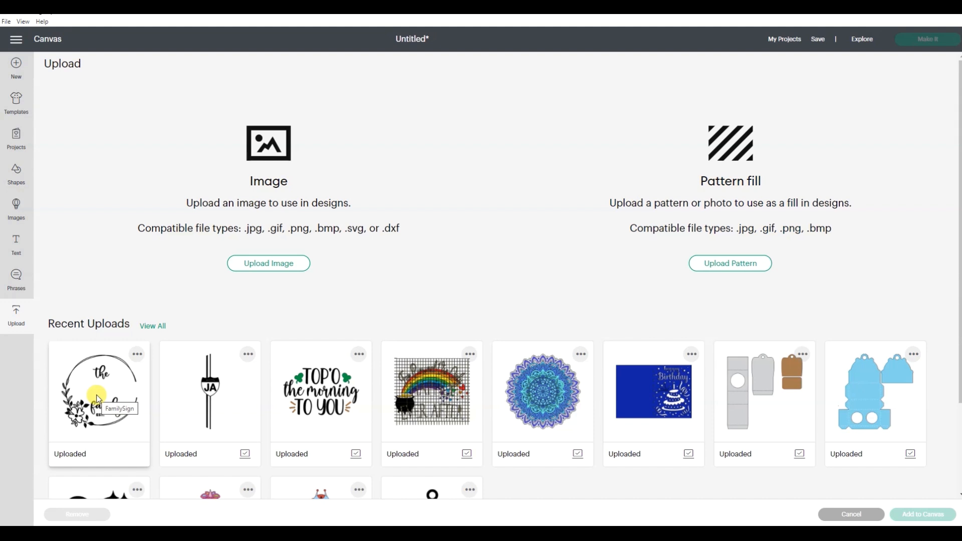
left_click(97, 399)
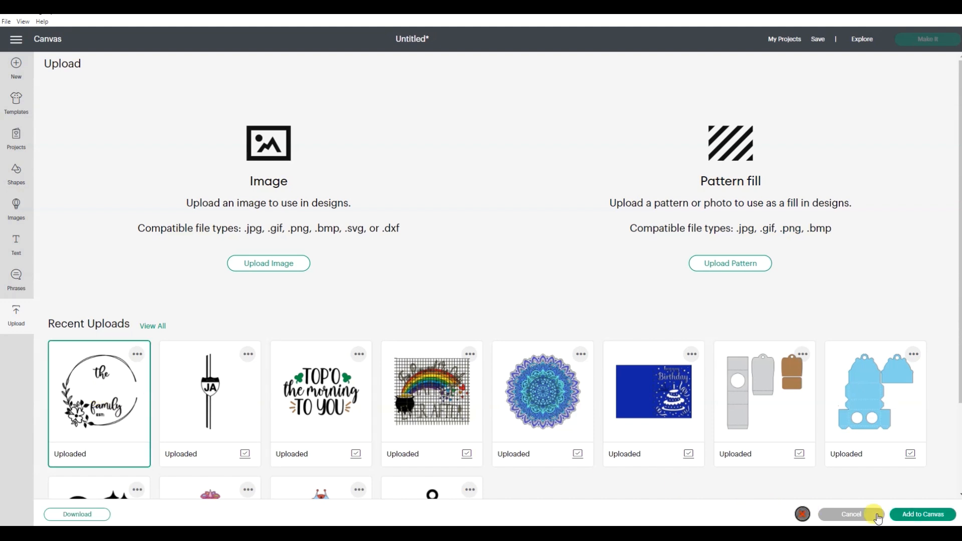
left_click(934, 515)
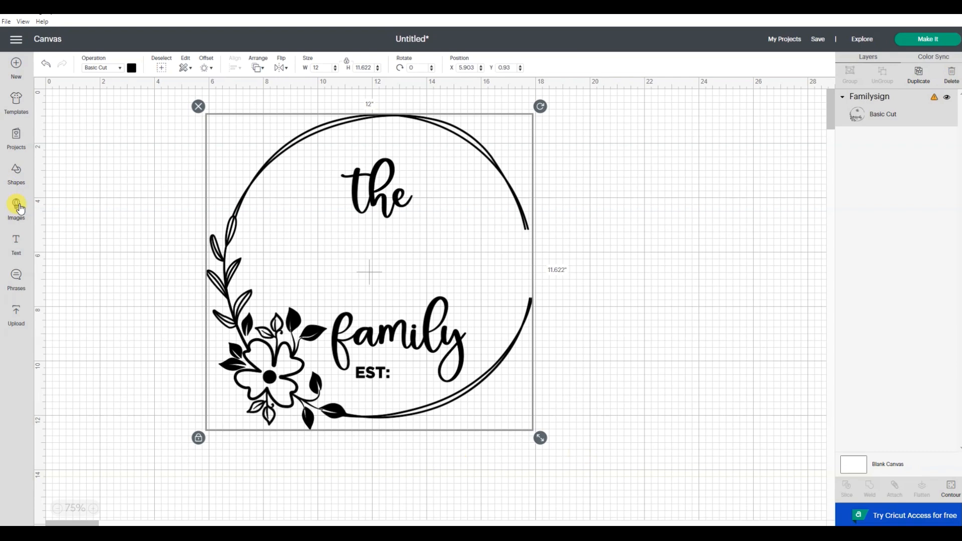
Insert a circle shape, set its width to 12 in, and place it beside the family sign design
left_click(15, 175)
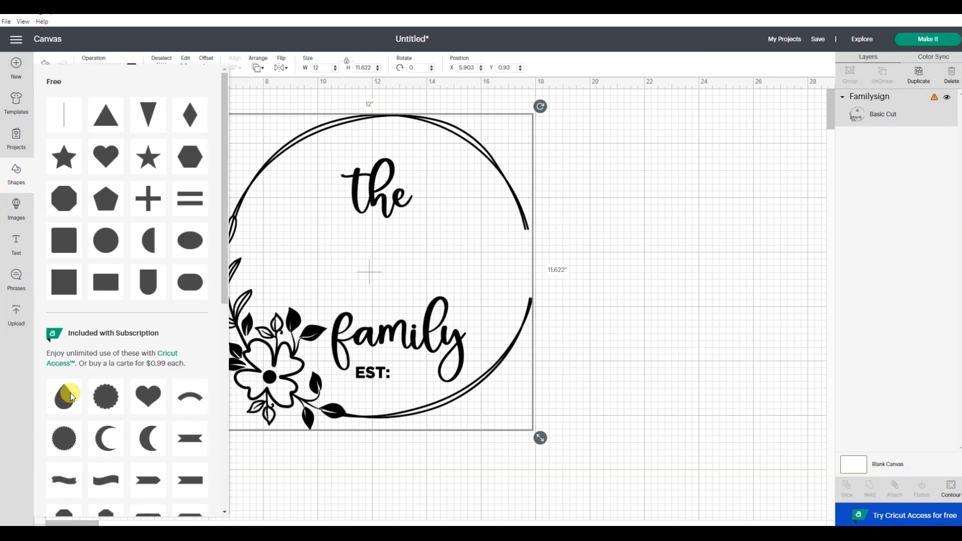
left_click(543, 356)
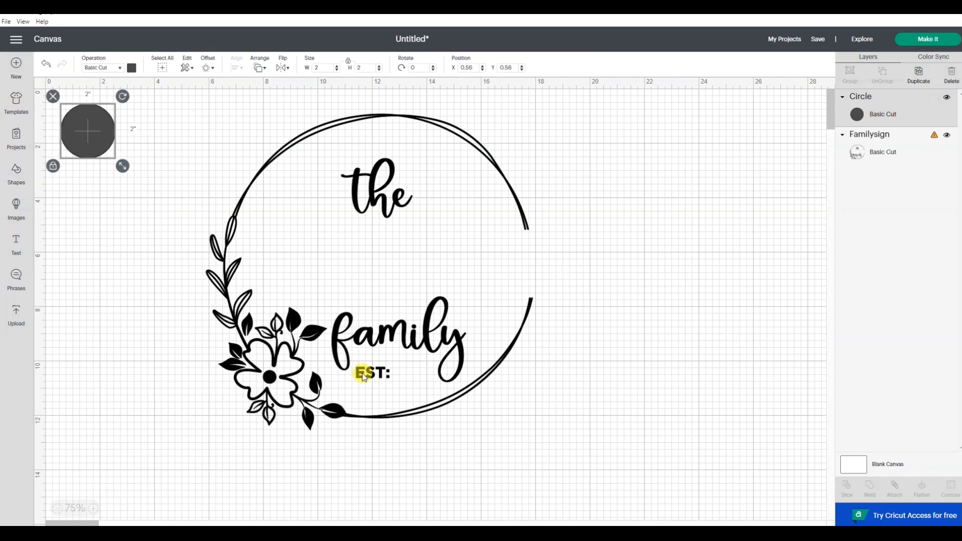
left_click_drag(307, 365, 453, 371)
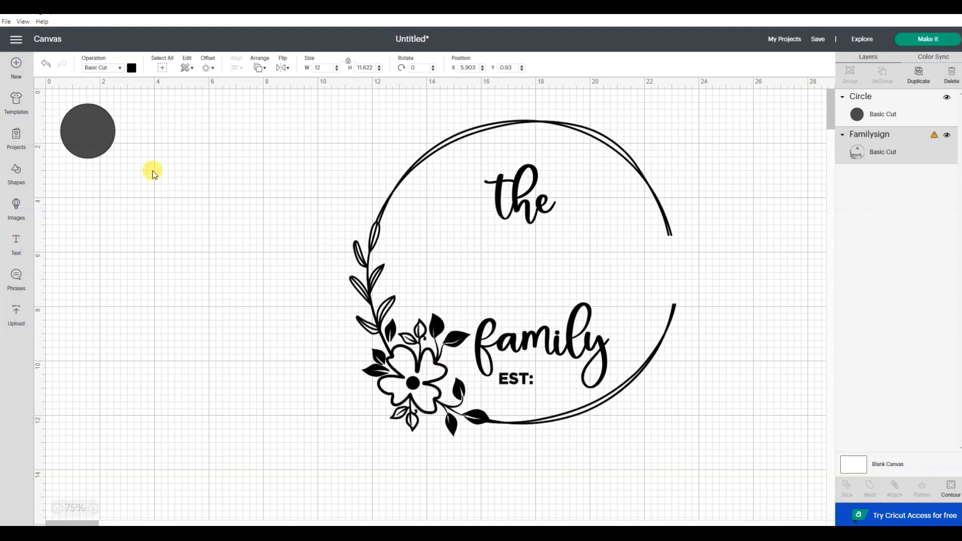
left_click_drag(108, 143, 232, 216)
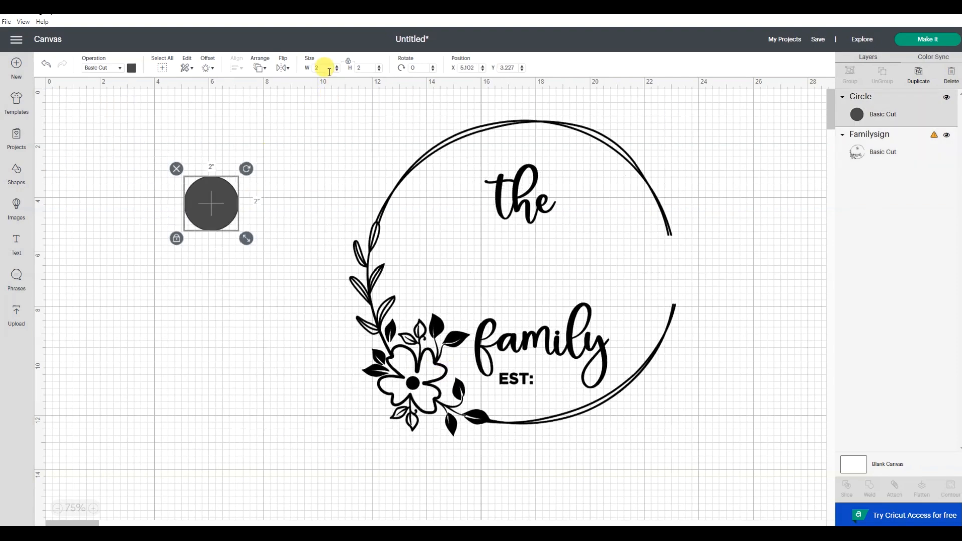
double_click(307, 68)
type("12")
key("Return")
left_click_drag(285, 384, 228, 322)
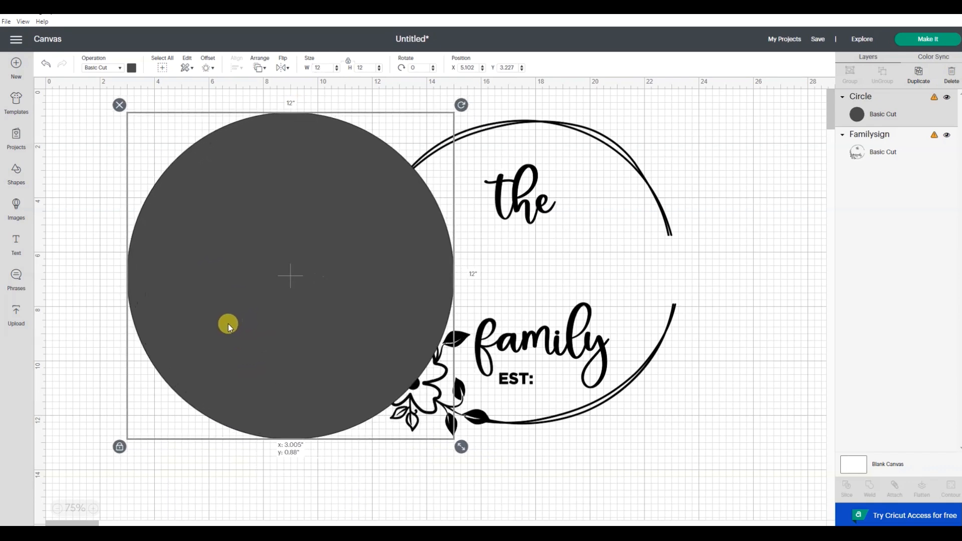
Change the circle's color to the light tan #e9b46a
left_click(132, 70)
left_click(219, 162)
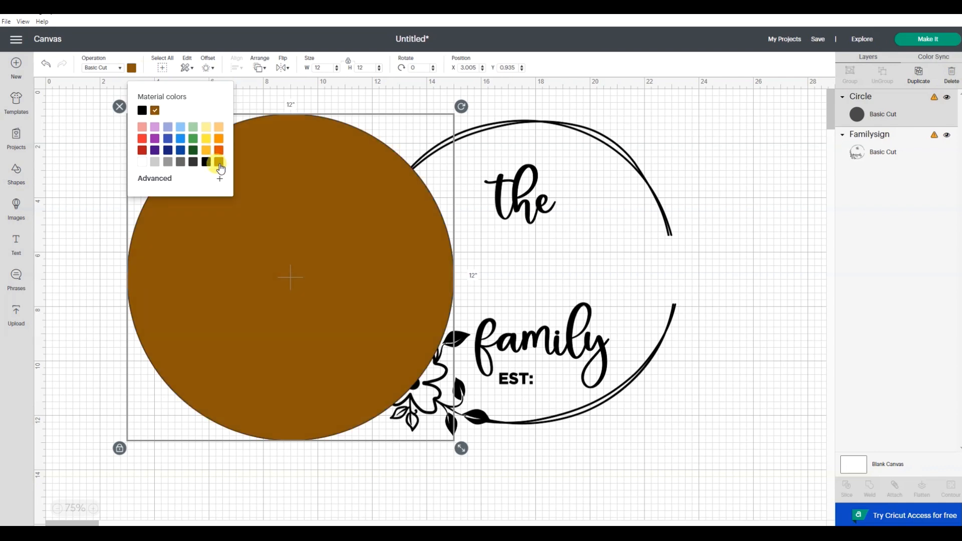
left_click(165, 180)
left_click(185, 193)
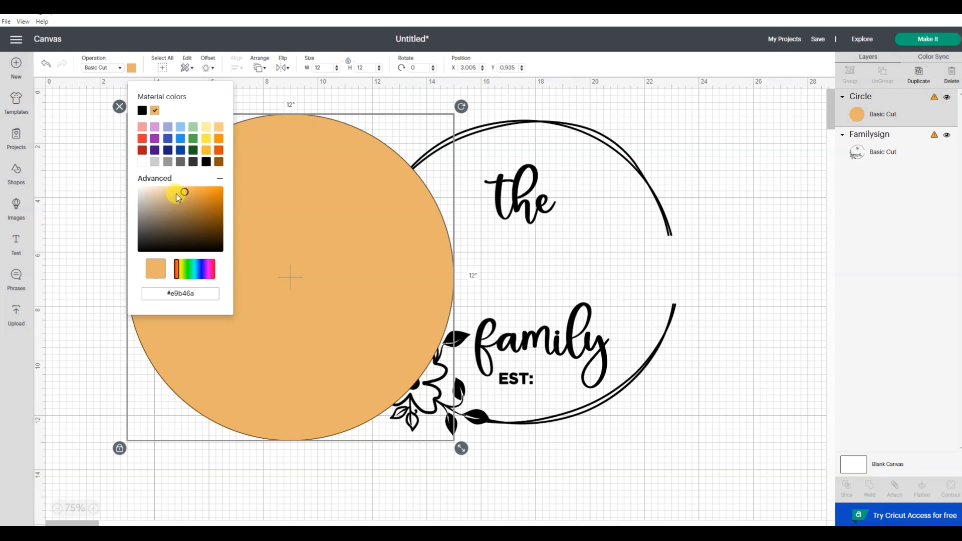
left_click(682, 277)
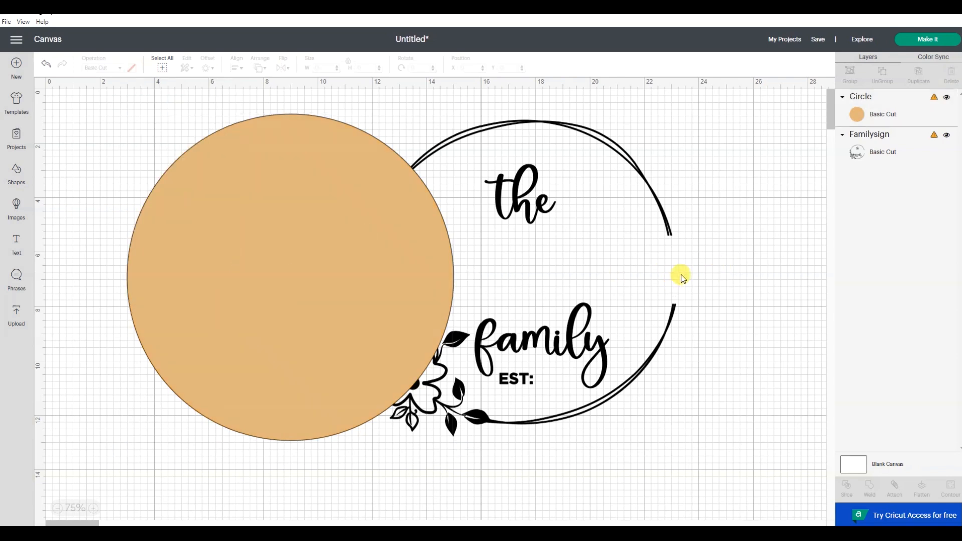
Bring the family sign design to the front of the circle
left_click(545, 202)
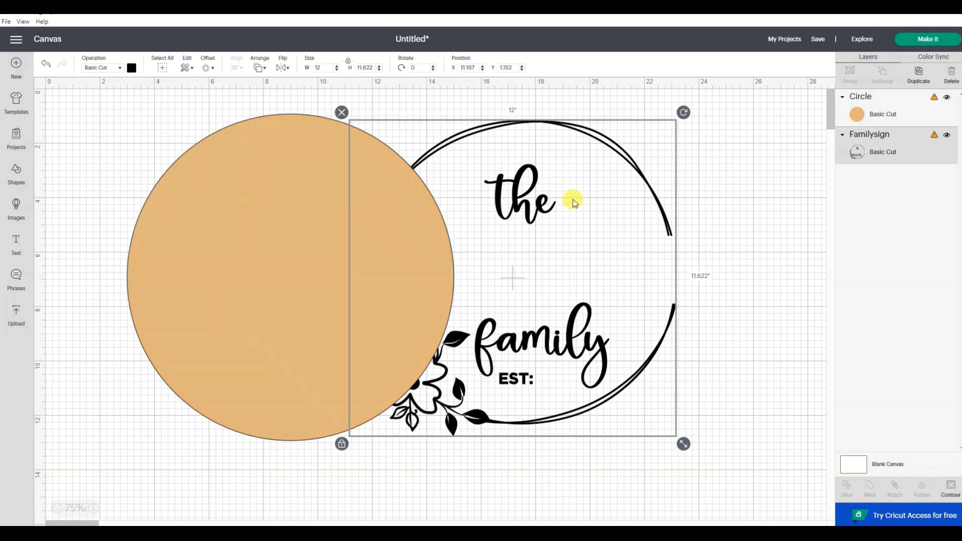
left_click(259, 68)
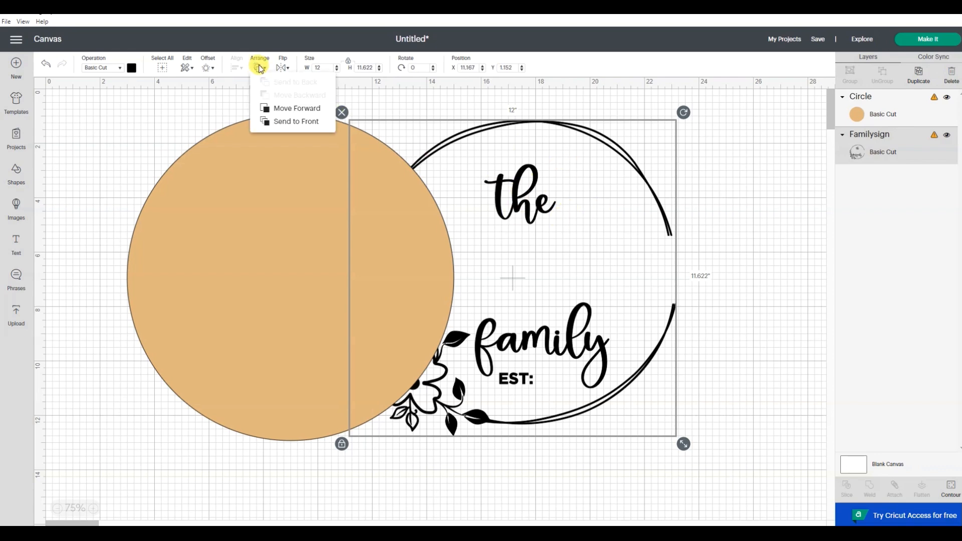
left_click(277, 122)
Move the family sign onto the circle and scale it down to about 9.8 in wide inside it
left_click_drag(563, 350, 362, 357)
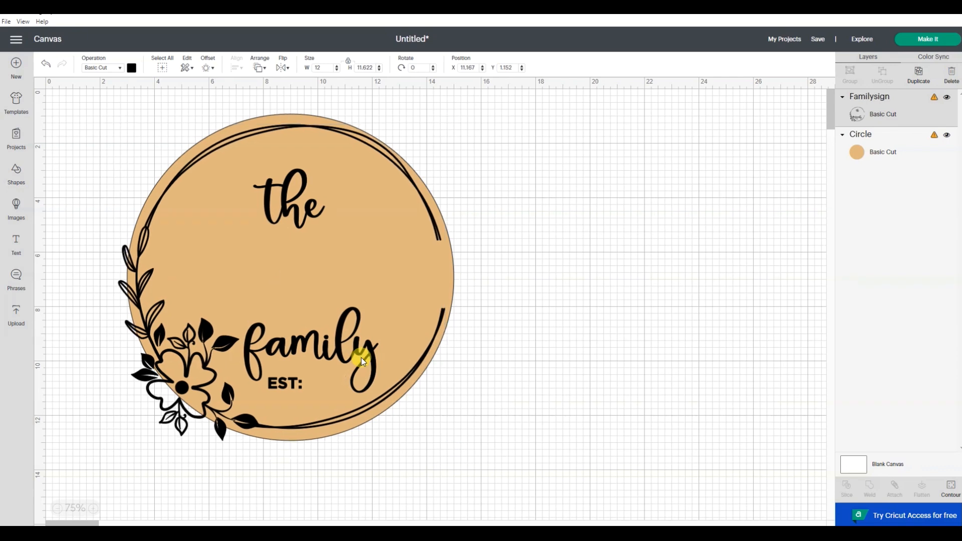
left_click_drag(449, 447, 357, 387)
left_click_drag(294, 302, 321, 312)
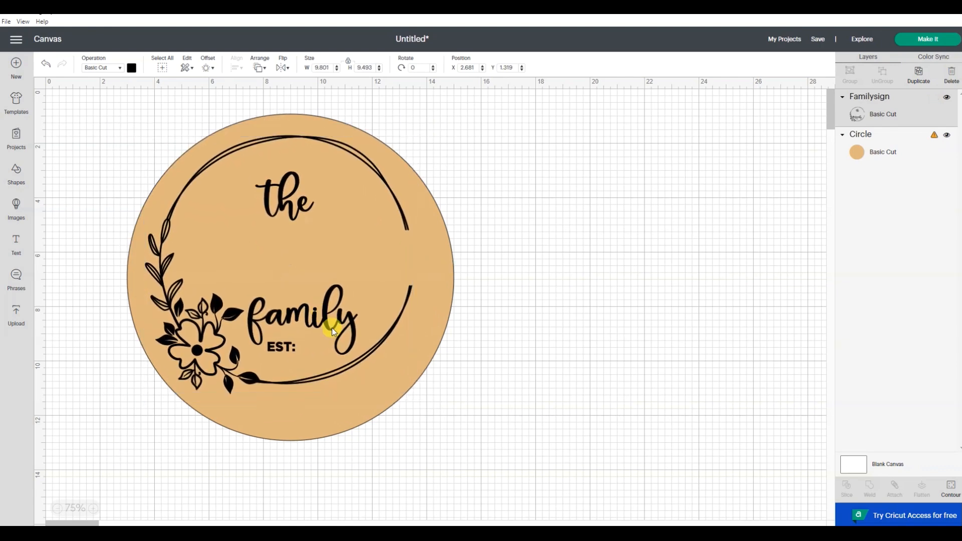
left_click(370, 351)
mouse_move(421, 403)
left_mouse_down()
mouse_move(438, 423)
mouse_move(425, 416)
left_mouse_up()
left_click_drag(343, 374, 346, 376)
left_click(525, 366)
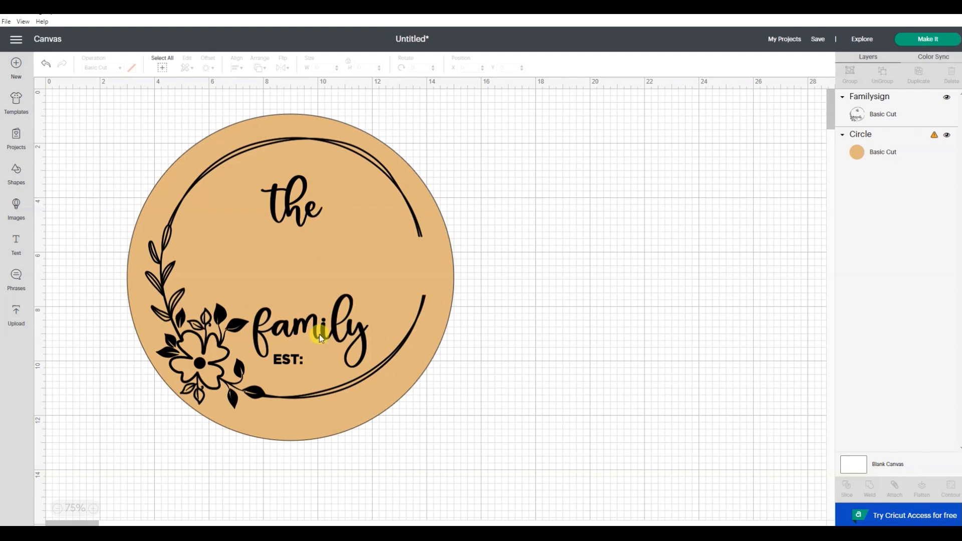
Add a text box reading MOSCH
left_click(14, 253)
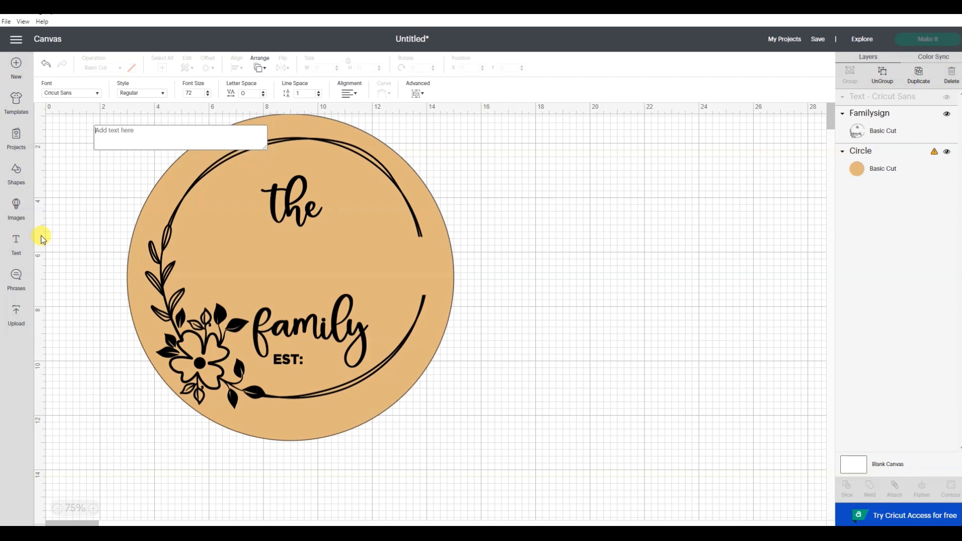
type("MOS")
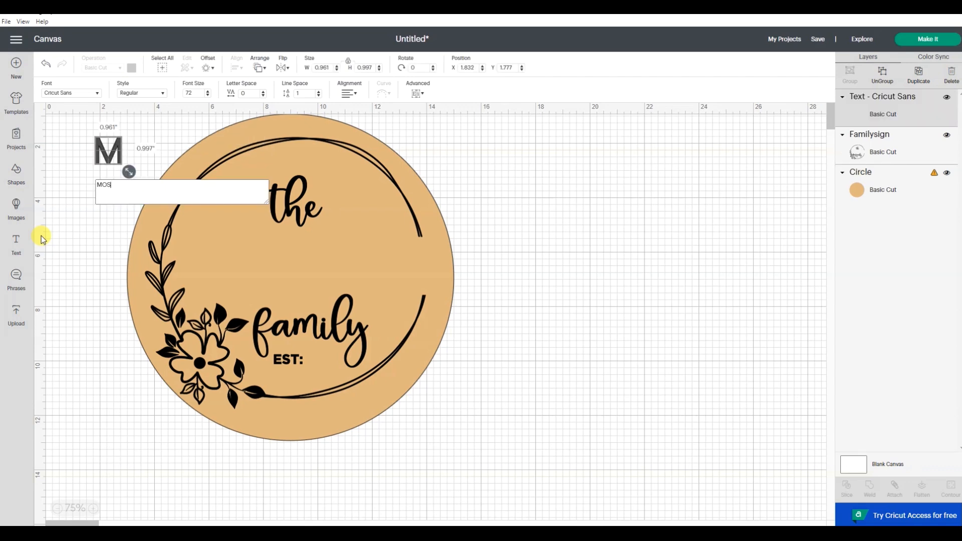
type("CH")
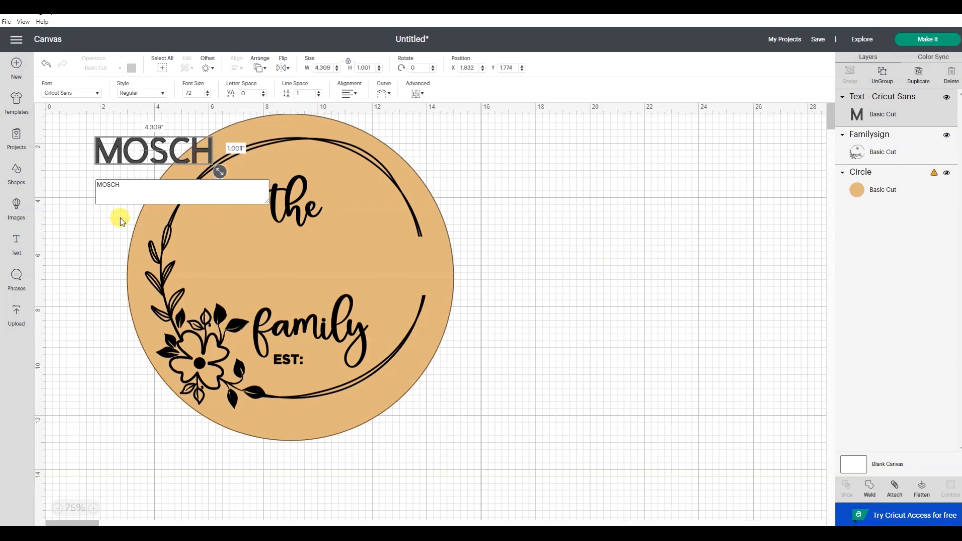
left_click(634, 271)
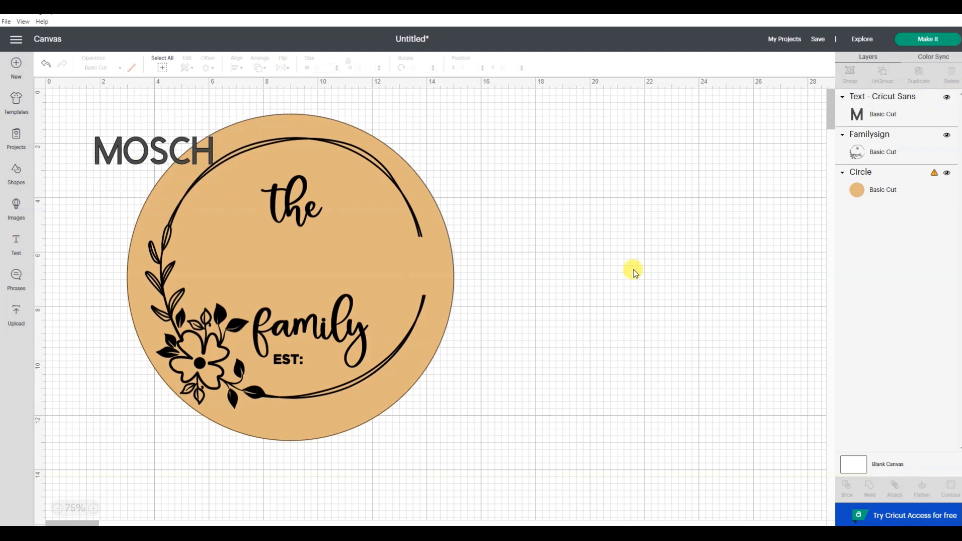
Move the MOSCH text between 'the' and 'family' and enlarge it to about 8.8 in wide
left_click_drag(128, 154, 233, 260)
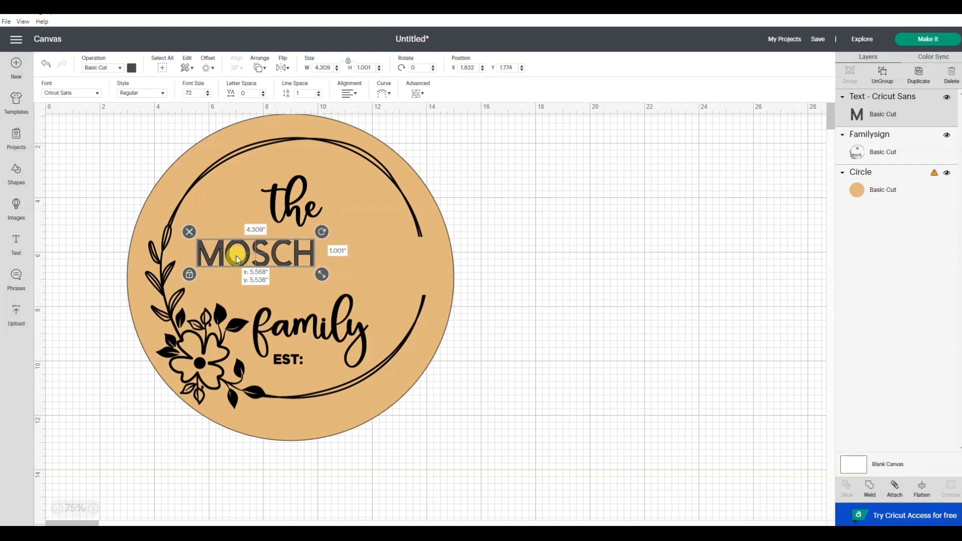
left_click_drag(326, 273, 411, 300)
left_click(594, 337)
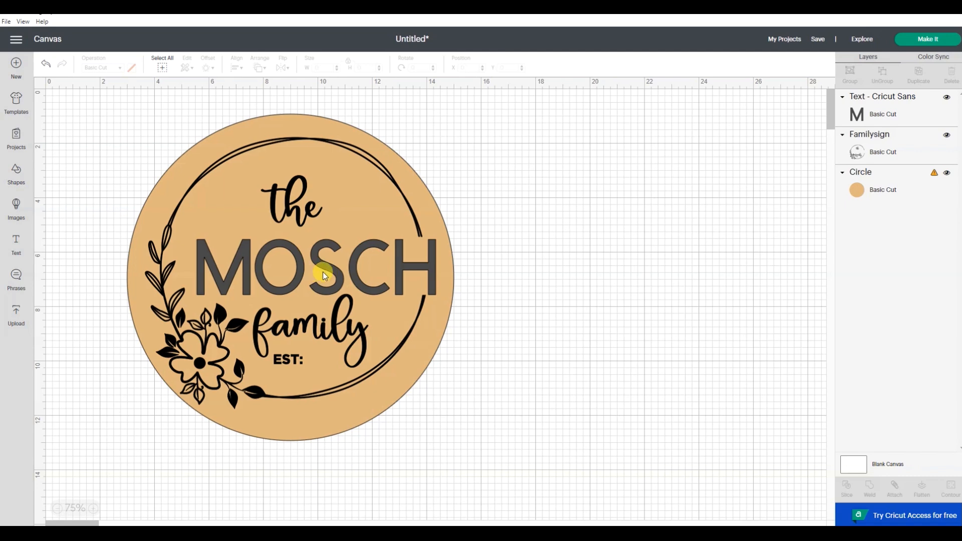
Change the MOSCH text's font to DJ Always and nudge it into place
left_click(432, 263)
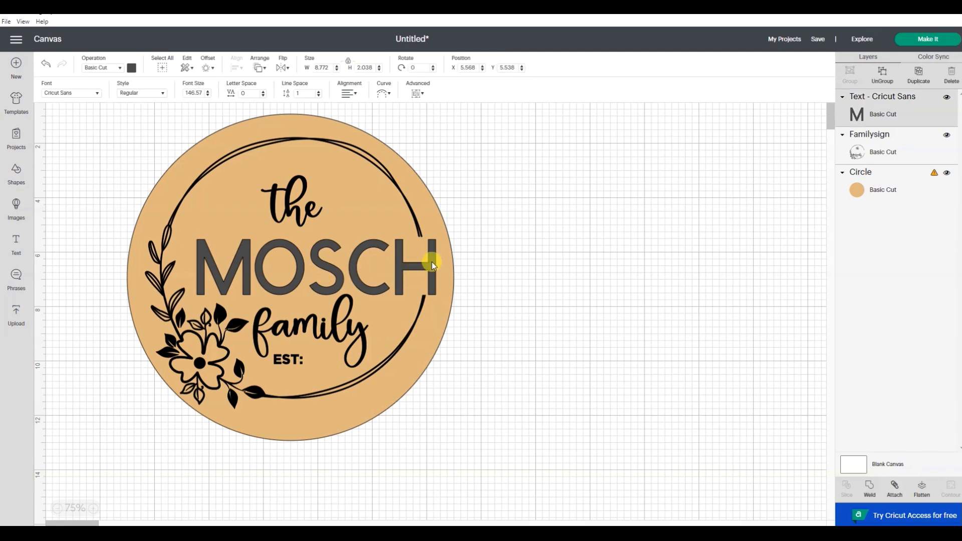
left_click(89, 96)
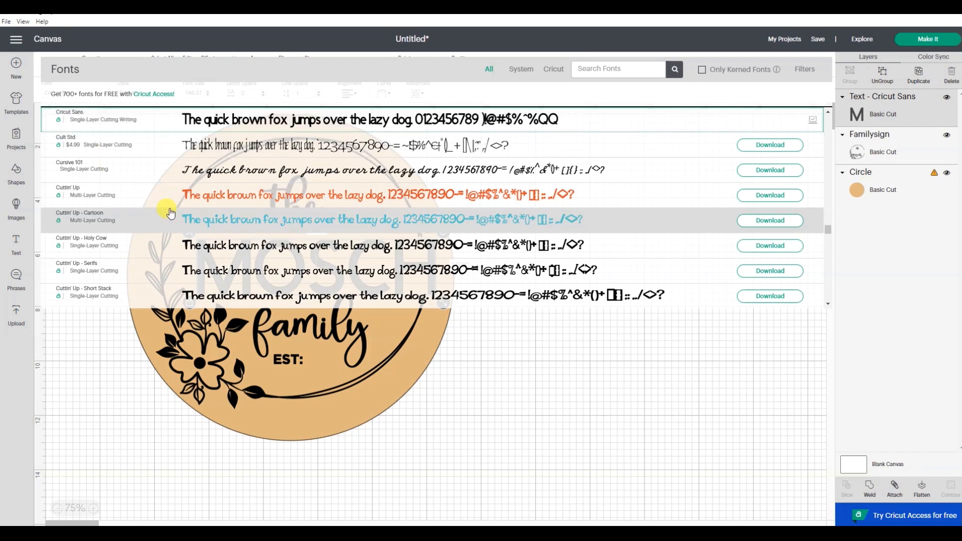
scroll(97, 170, "down", 2)
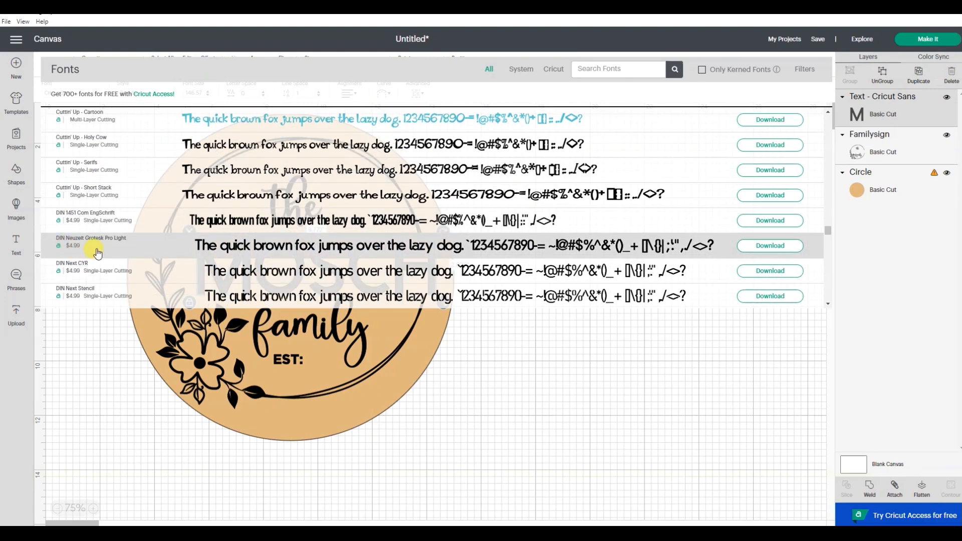
scroll(96, 253, "down", 2)
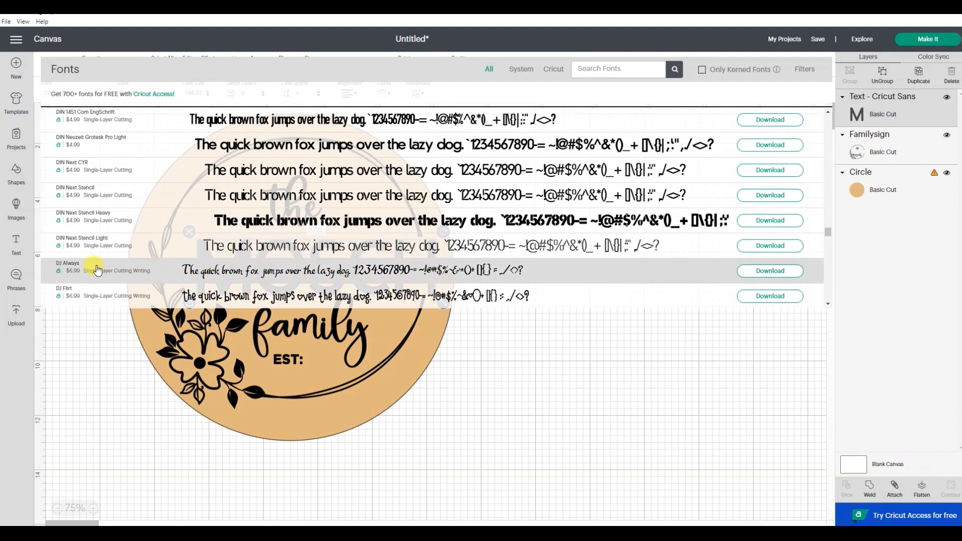
left_click(97, 270)
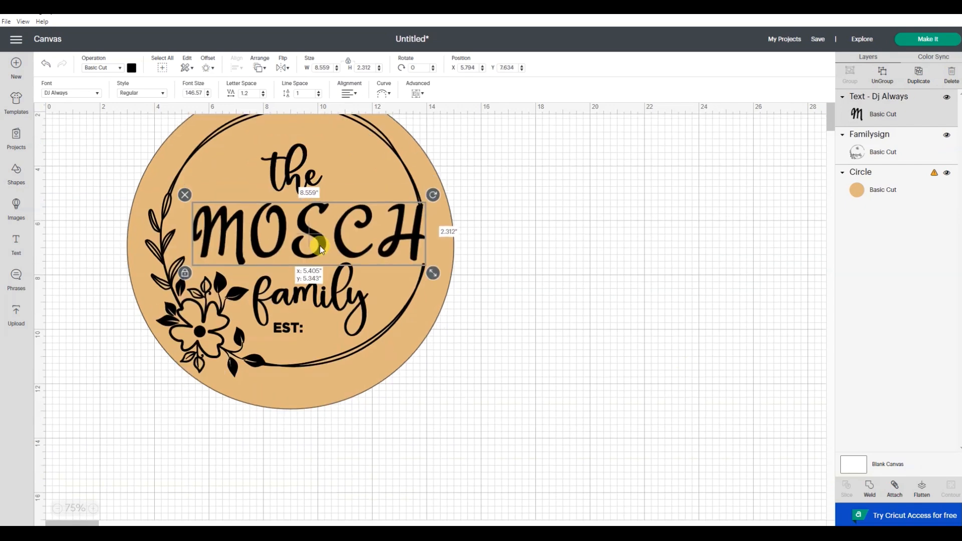
left_click_drag(320, 246, 326, 248)
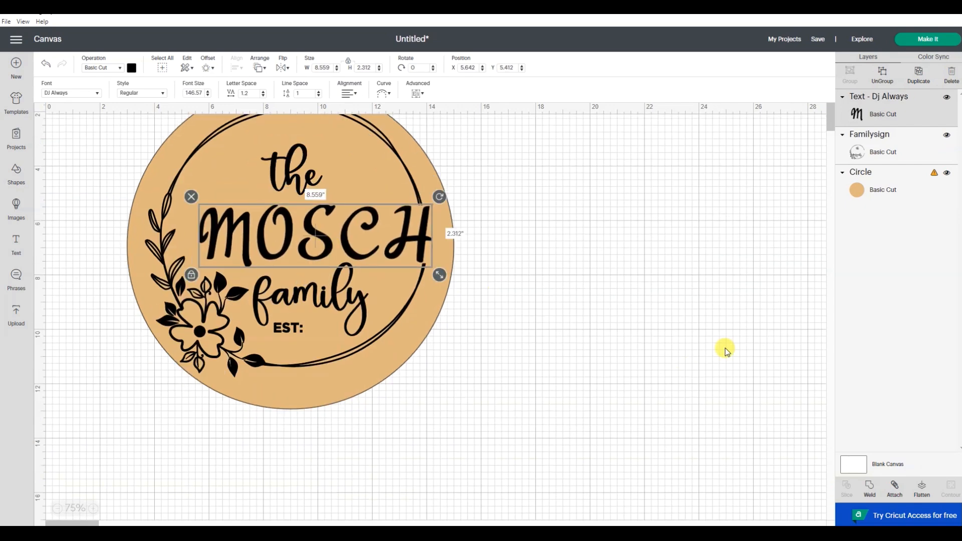
left_click(727, 351)
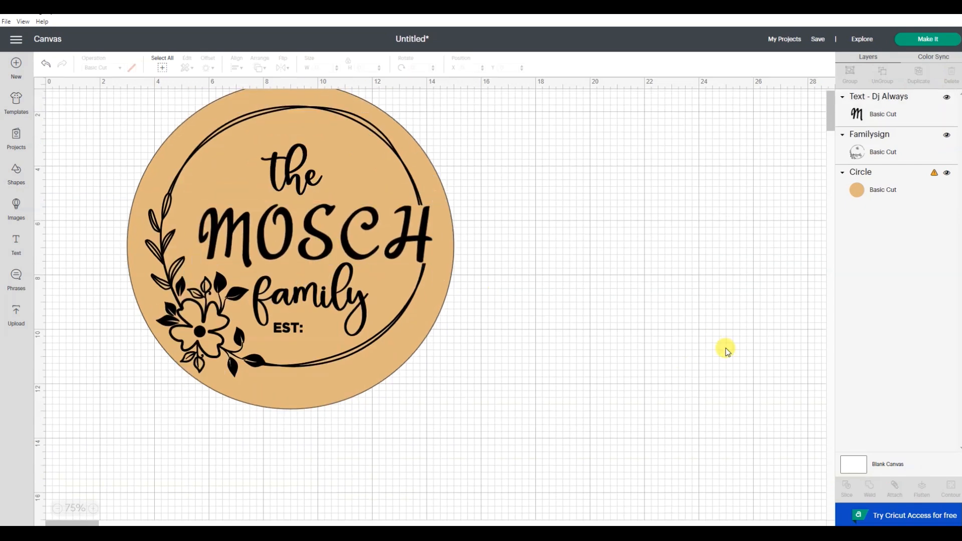
Change the MOSCH text's font to DTC Autumn Sunshine and enlarge it to about 6.4 in wide above 'family'
left_click(389, 239)
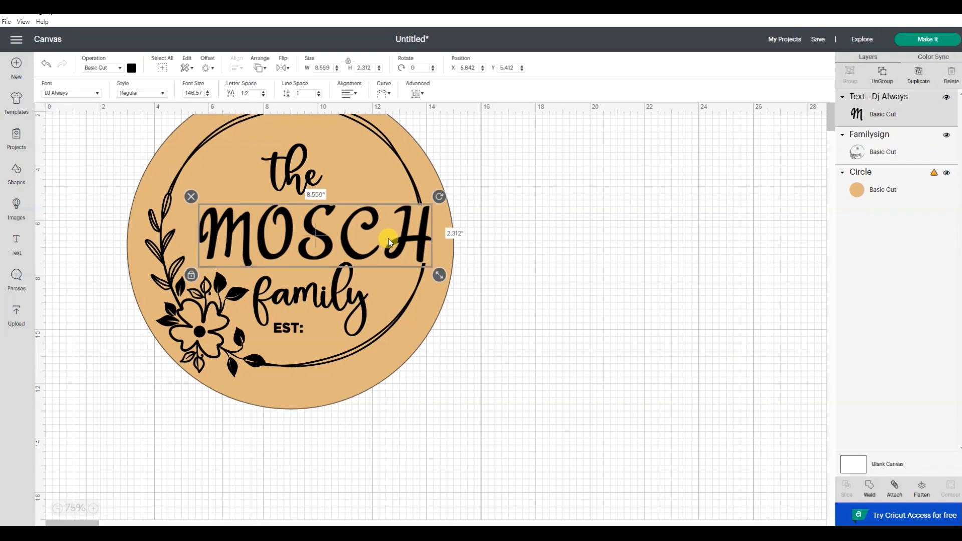
left_click(93, 95)
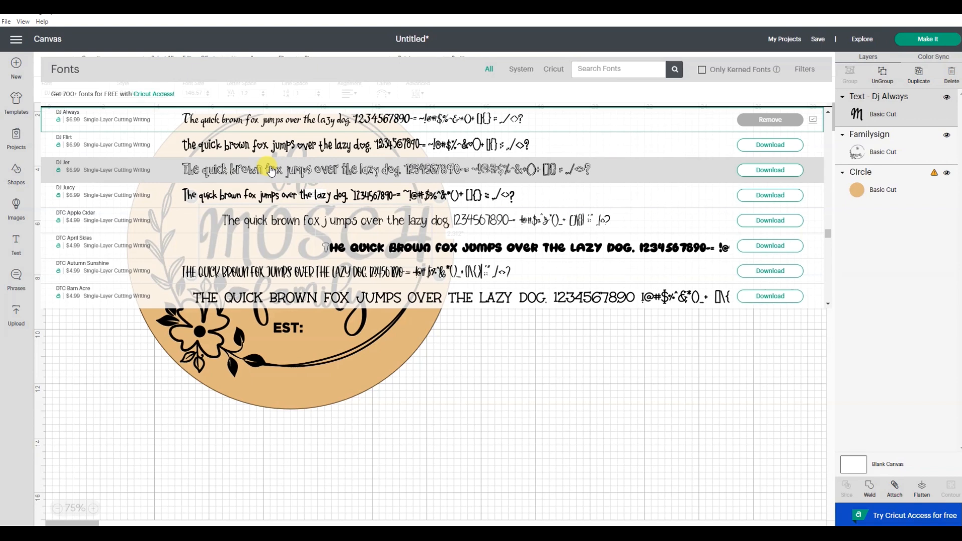
left_click(257, 275)
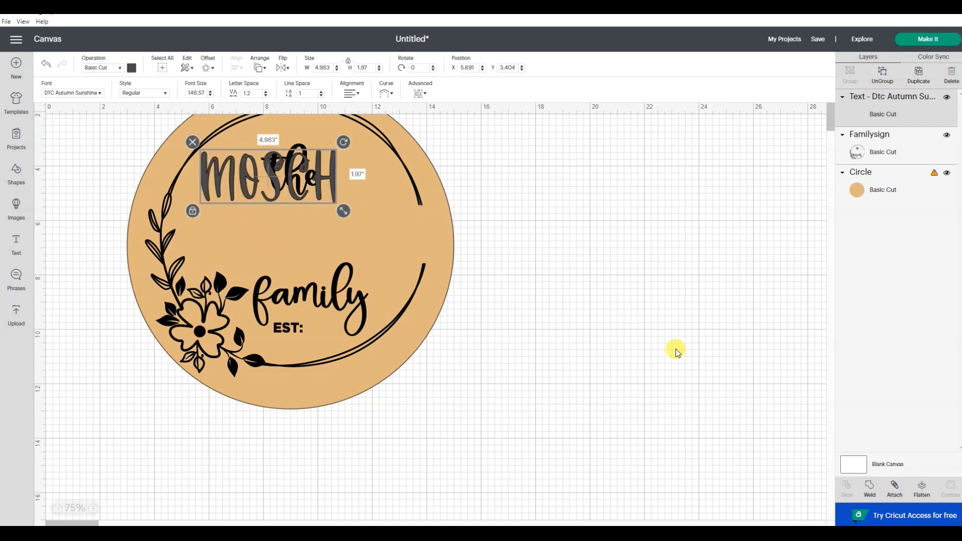
left_click_drag(302, 167, 374, 245)
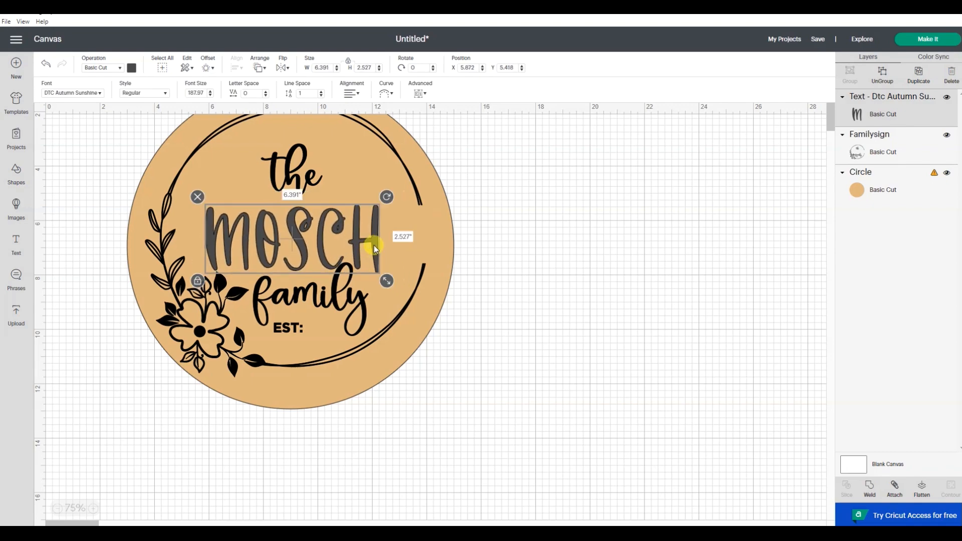
Change the MOSCH text's font to Decorate 035 Std Regular and set its width to 9 in
left_click(86, 93)
scroll(193, 151, "down", 10)
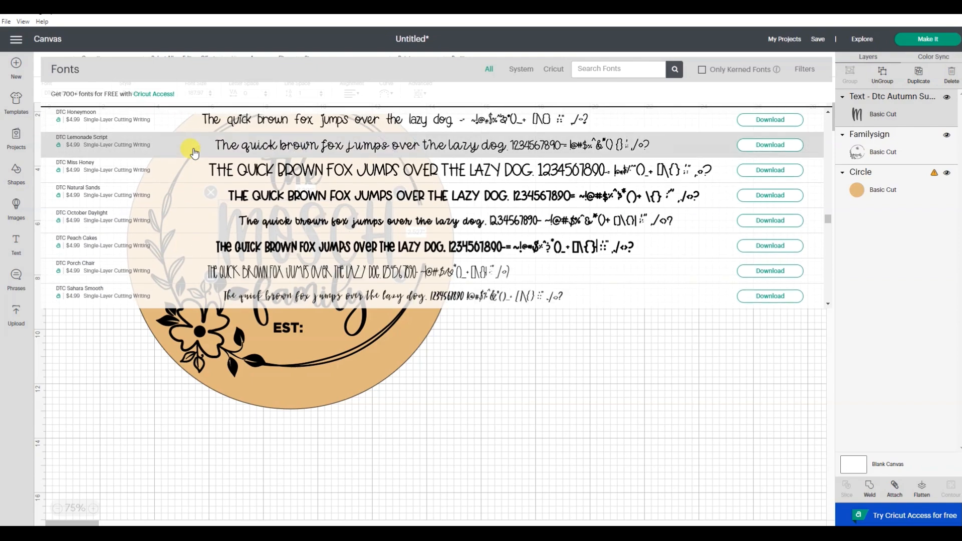
scroll(193, 150, "down", 1)
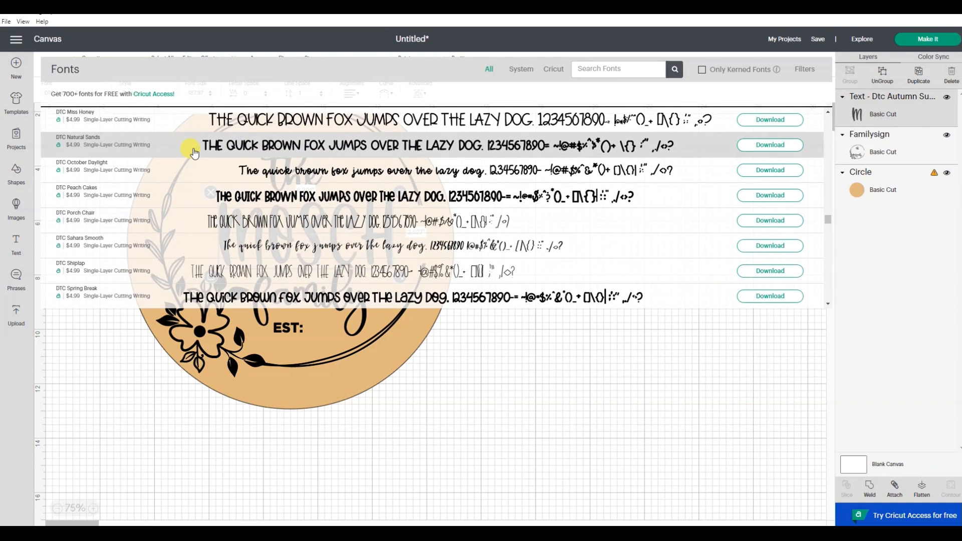
scroll(194, 152, "down", 5)
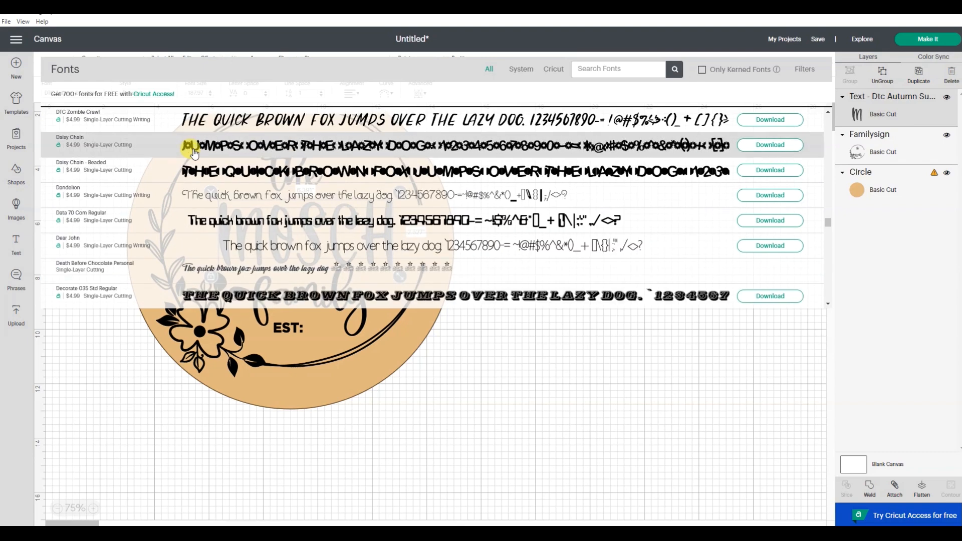
scroll(193, 156, "down", 3)
left_click(191, 131)
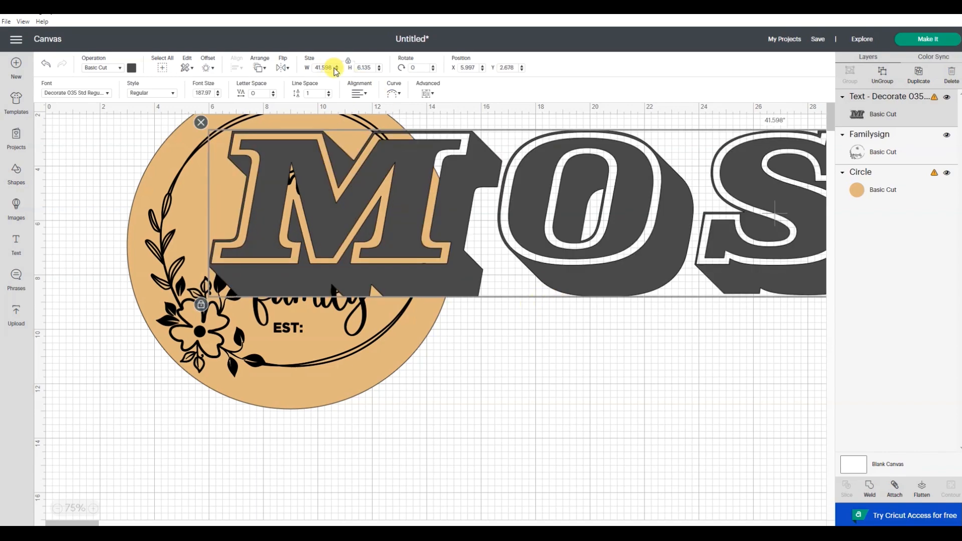
double_click(316, 67)
type("9")
key("Return")
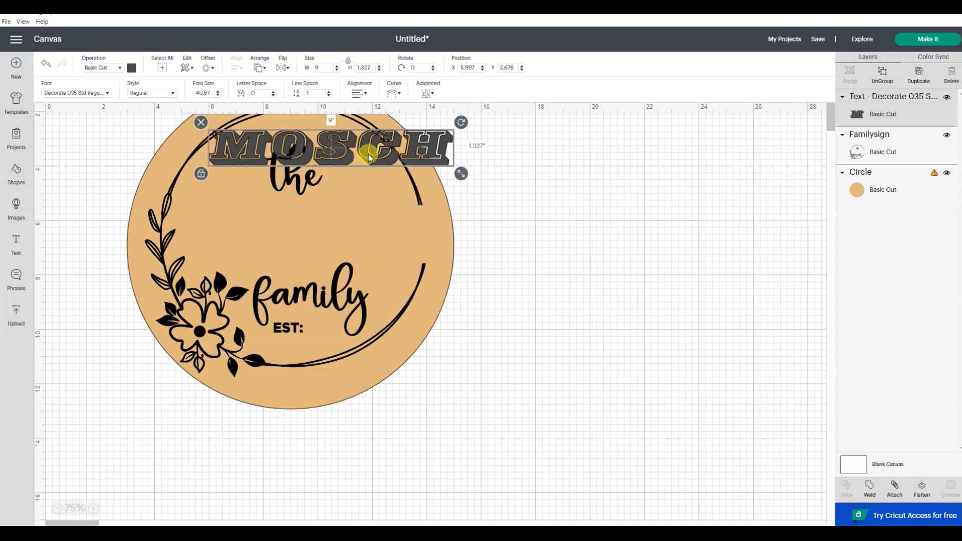
Move the MOSCH text back between 'the' and 'family', switch its font to DonJuan, and enlarge it to about 7.8 in wide
left_click_drag(369, 157, 357, 242)
left_click(93, 93)
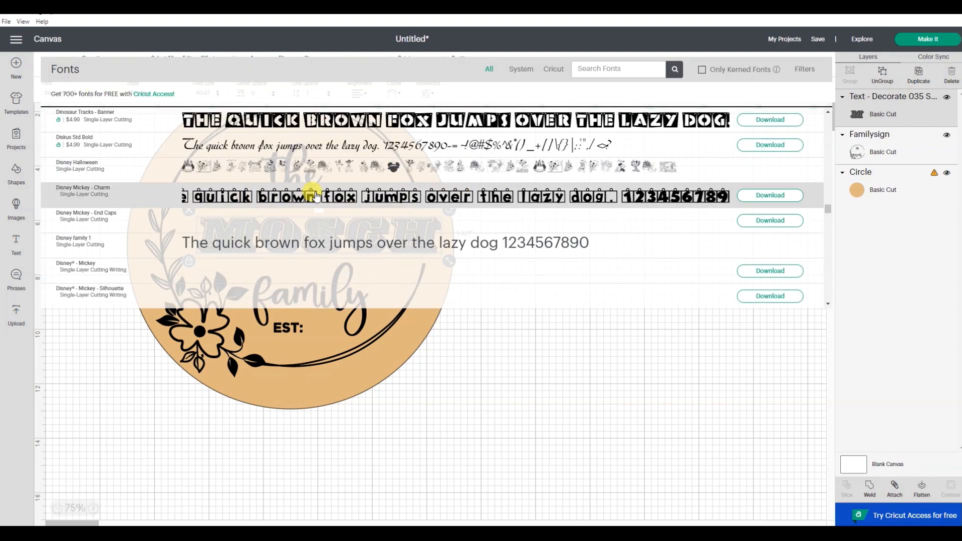
scroll(315, 194, "down", 3)
left_click(303, 267)
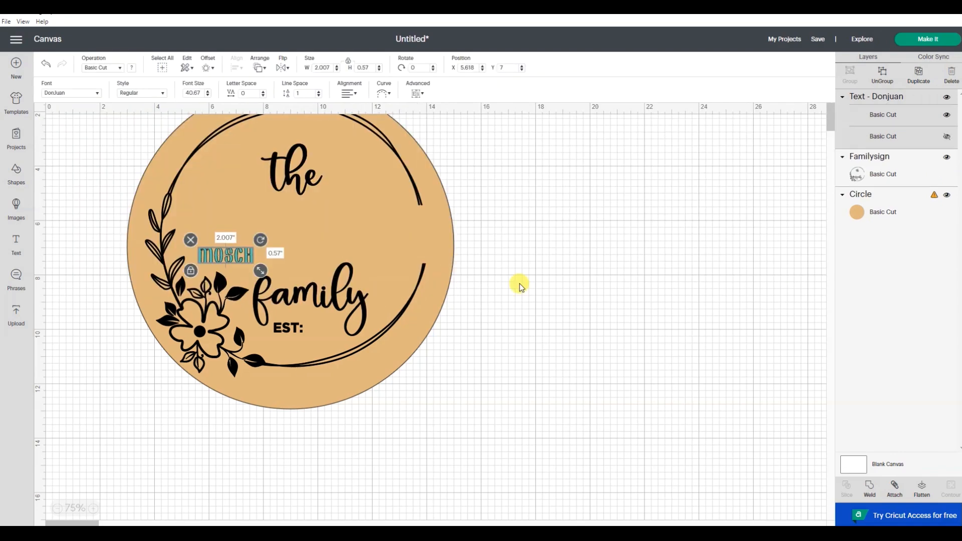
left_click_drag(258, 267, 411, 240)
left_click(596, 307)
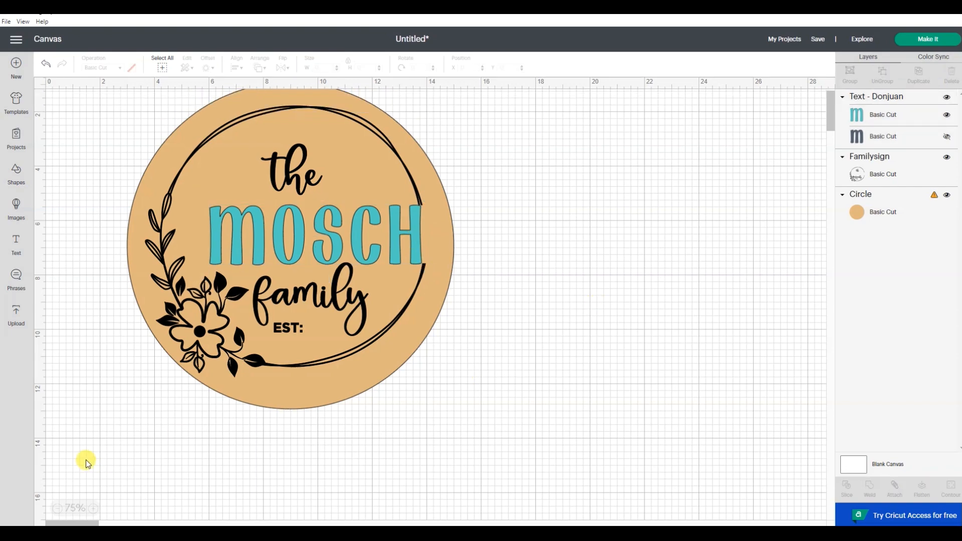
Change the MOSCH text's font to a Fontastic Fonts DJ font and widen it to about 8.5 in
scroll(552, 381, "up", 1)
left_click(410, 273)
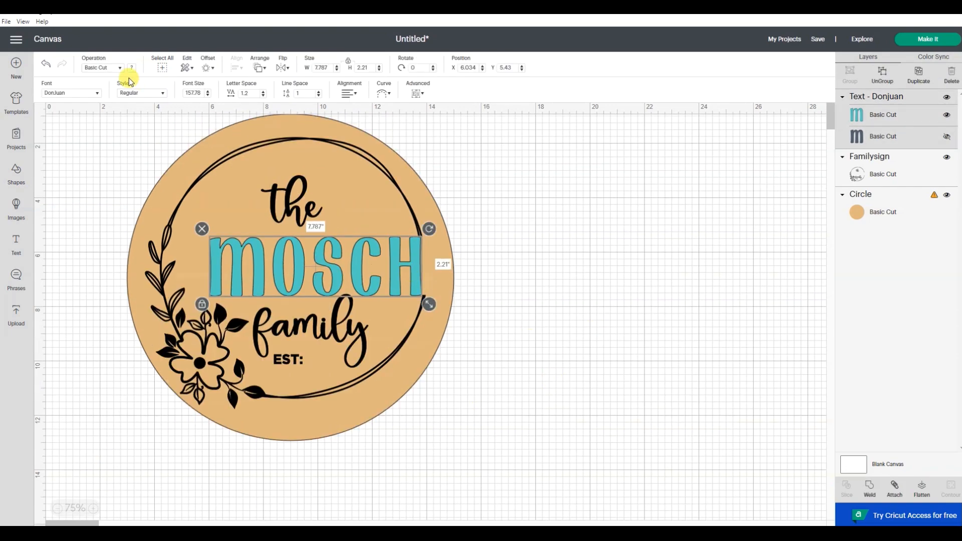
left_click(82, 93)
scroll(213, 166, "down", 10)
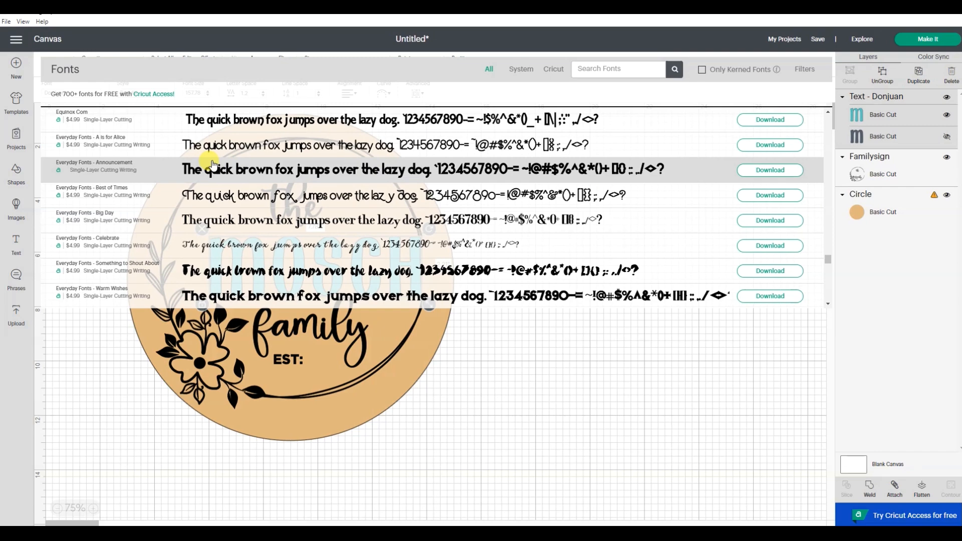
scroll(213, 165, "down", 4)
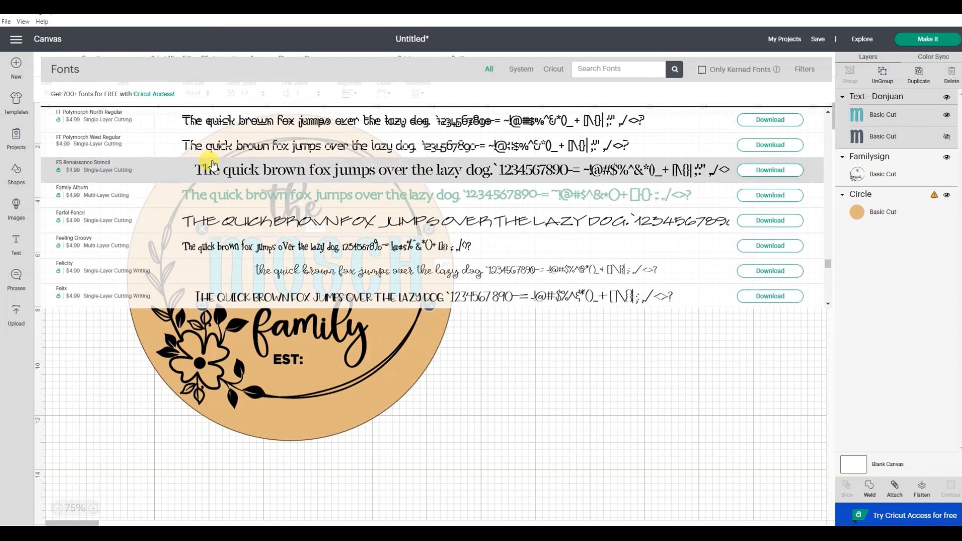
scroll(213, 165, "down", 10)
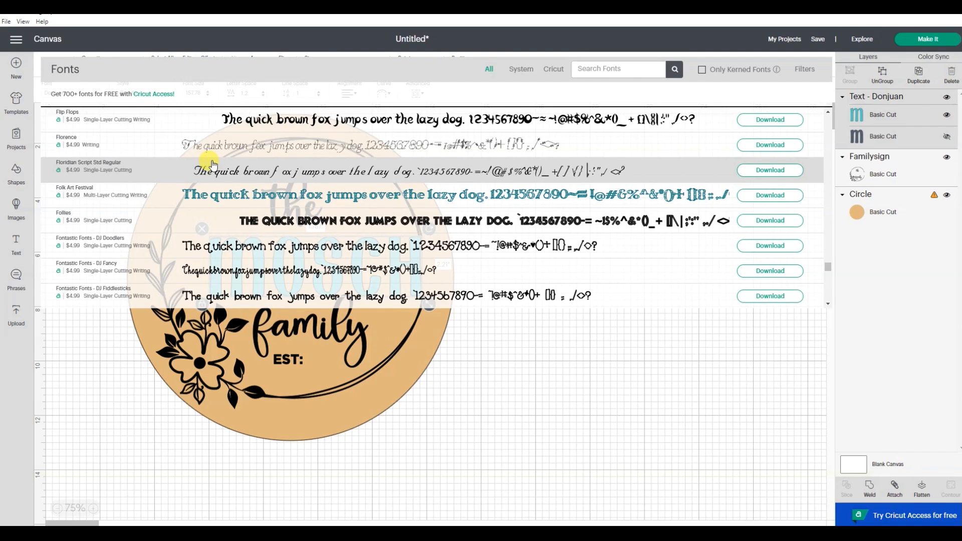
scroll(225, 217, "down", 3)
left_click(227, 258)
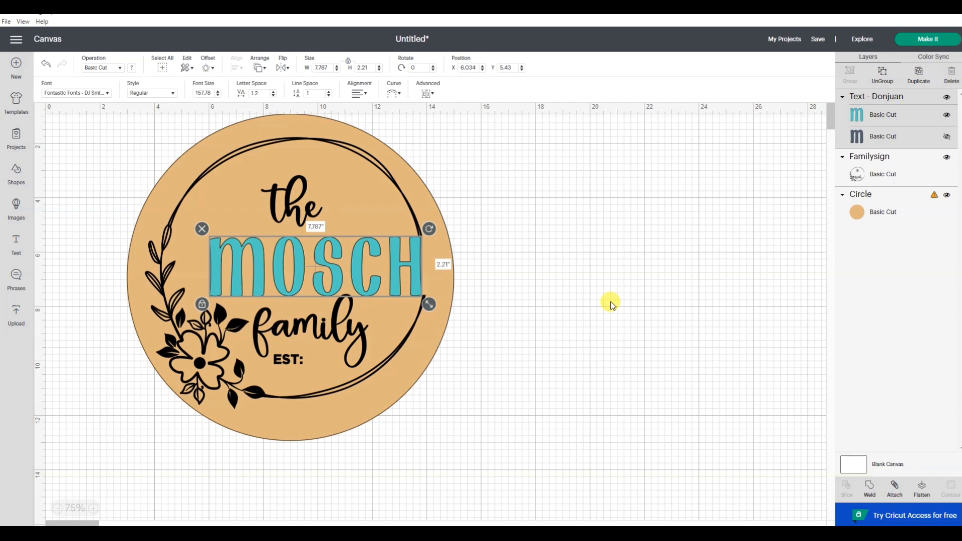
left_click_drag(528, 312, 450, 292)
left_click(640, 295)
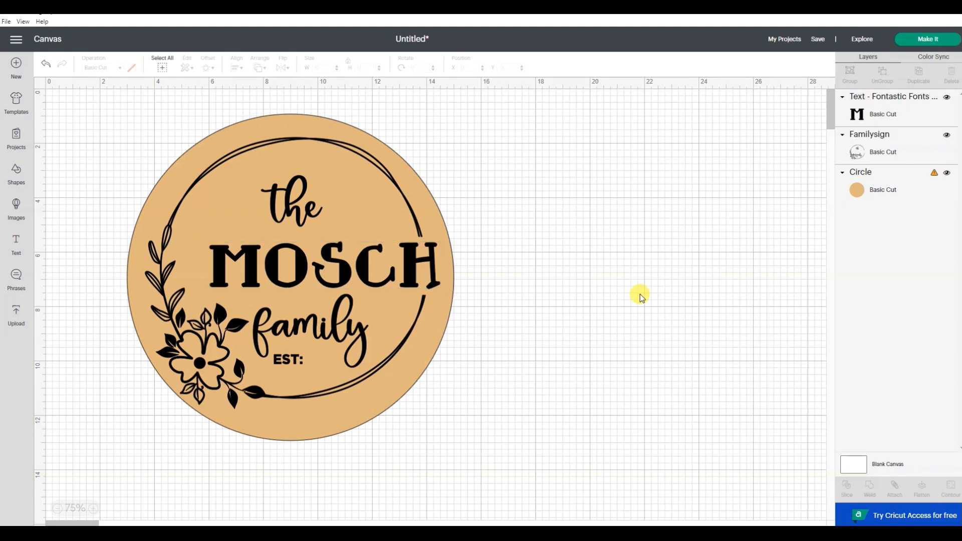
Duplicate the MOSCH text and move the copy beside the sign
left_click(309, 251)
right_click(351, 272)
left_click(357, 278)
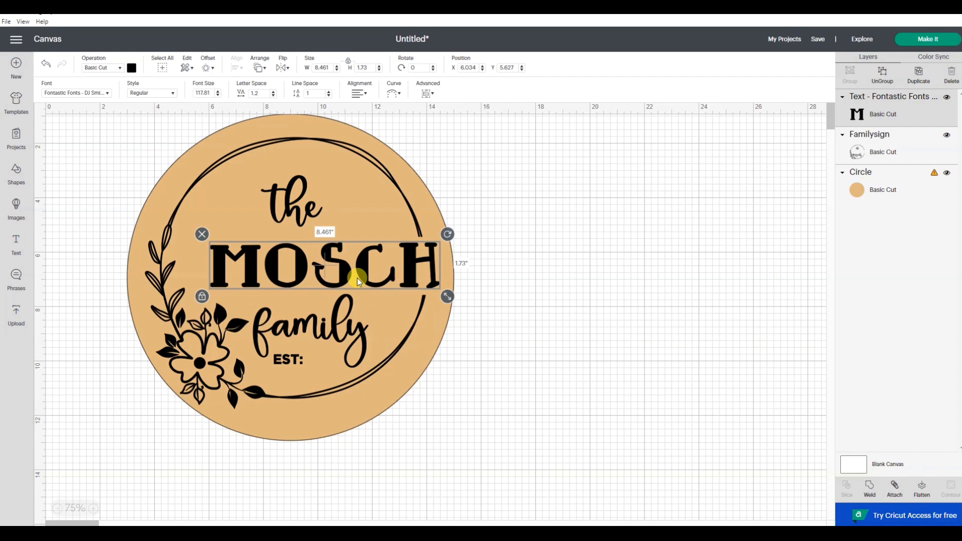
left_click_drag(340, 275, 599, 203)
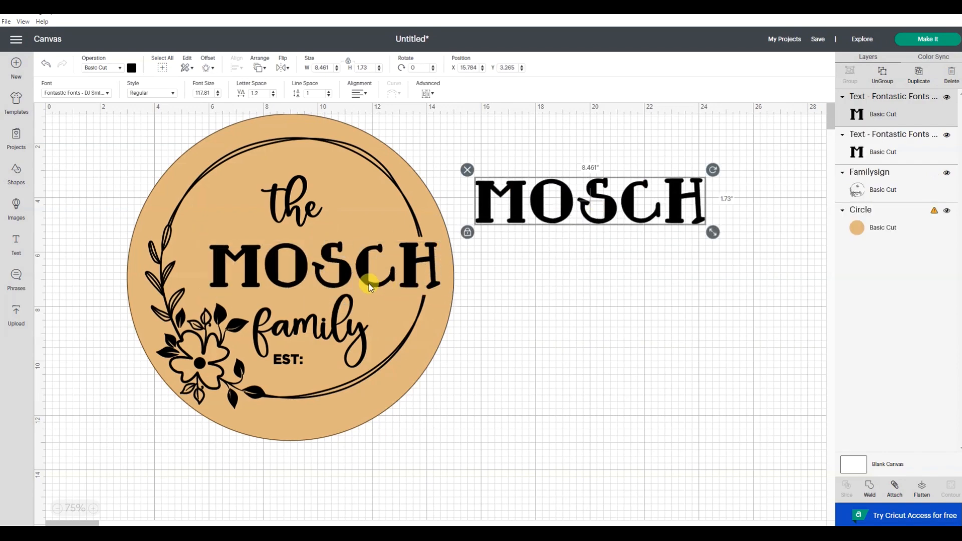
Change the font of the MOSCH text on the sign to Home School
left_click(387, 288)
left_click(76, 93)
scroll(191, 172, "down", 5)
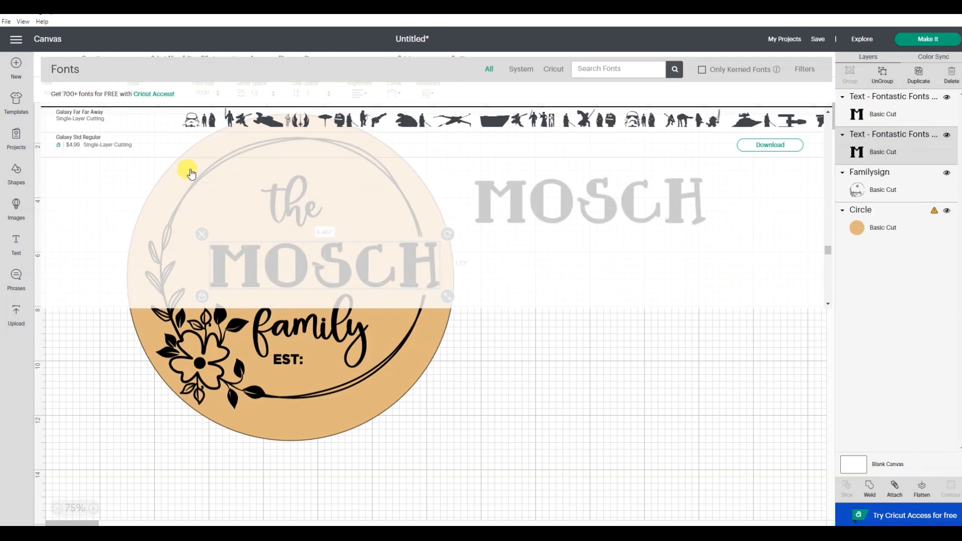
scroll(192, 173, "down", 10)
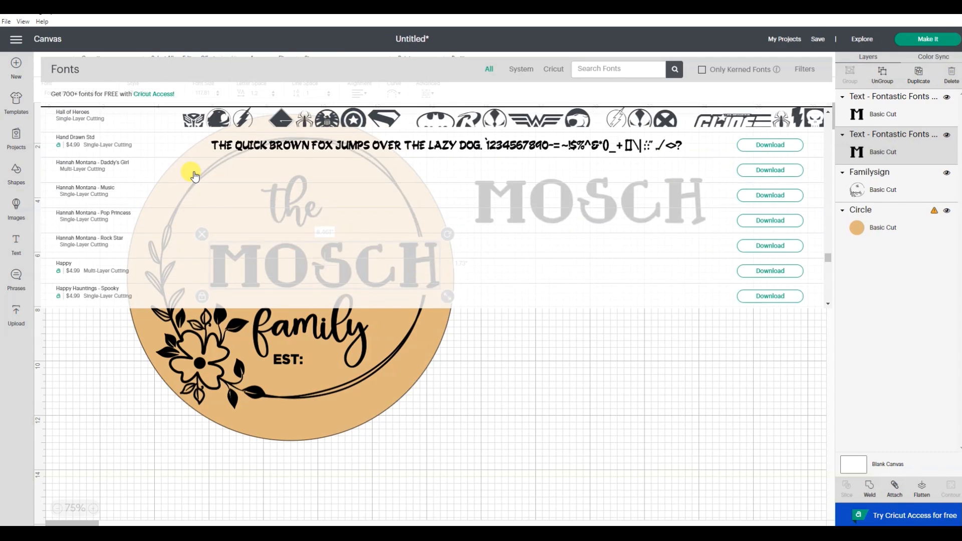
scroll(194, 176, "down", 8)
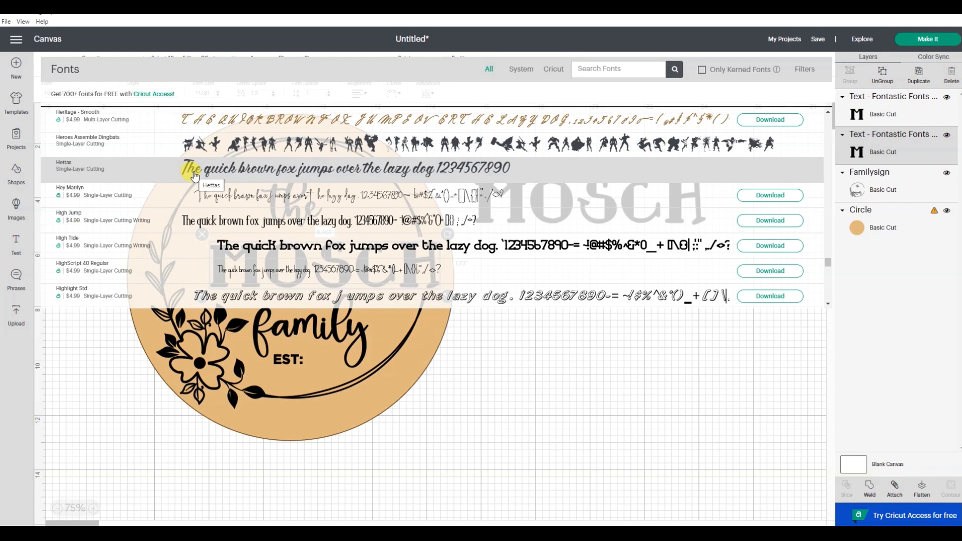
scroll(195, 176, "down", 2)
left_click(210, 271)
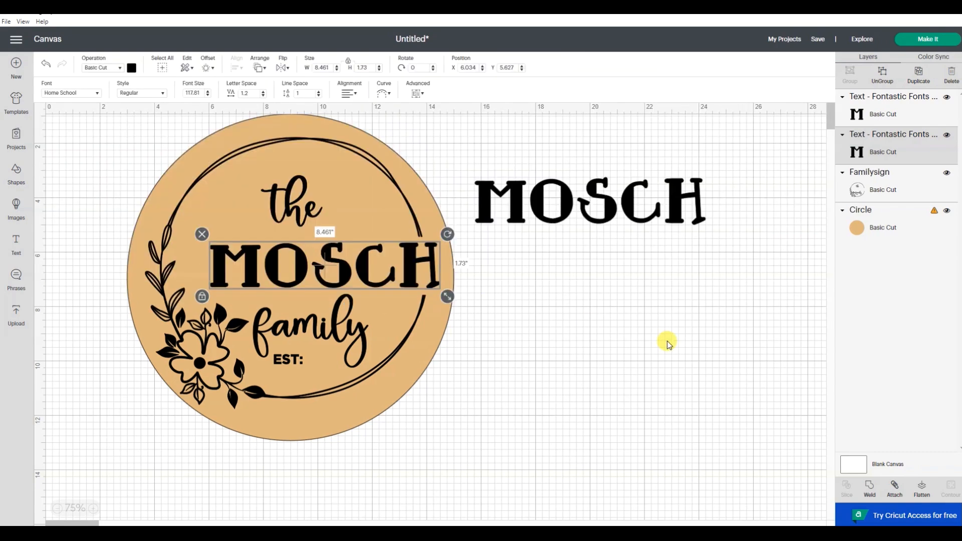
Move the duplicated MOSCH copy further away from the sign
left_click_drag(465, 175, 444, 251)
left_click(478, 189)
left_click_drag(626, 213, 687, 191)
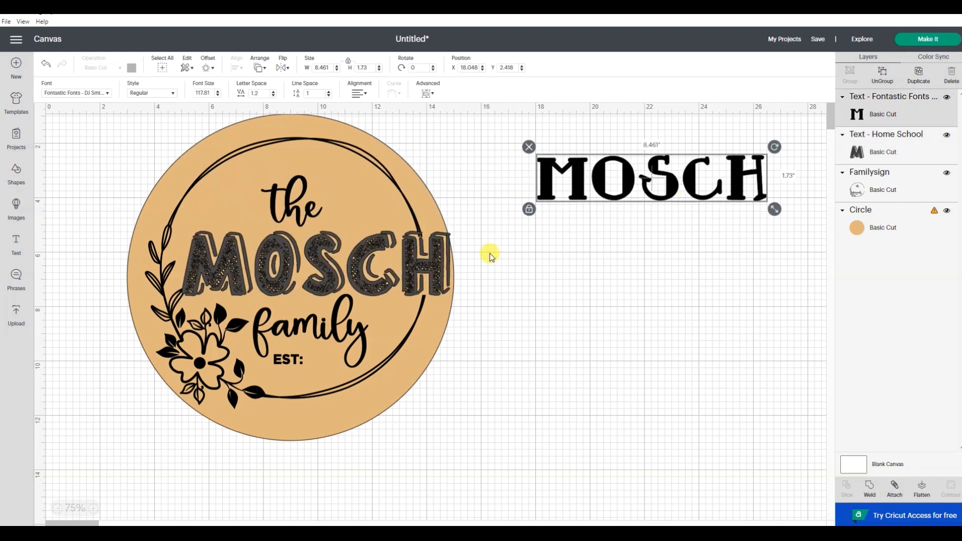
Change the sign's MOSCH text font to Iwan Stencil Pro Regular and resize it to about 7.1 in wide between 'the' and 'family'
left_click(442, 242)
left_click(91, 93)
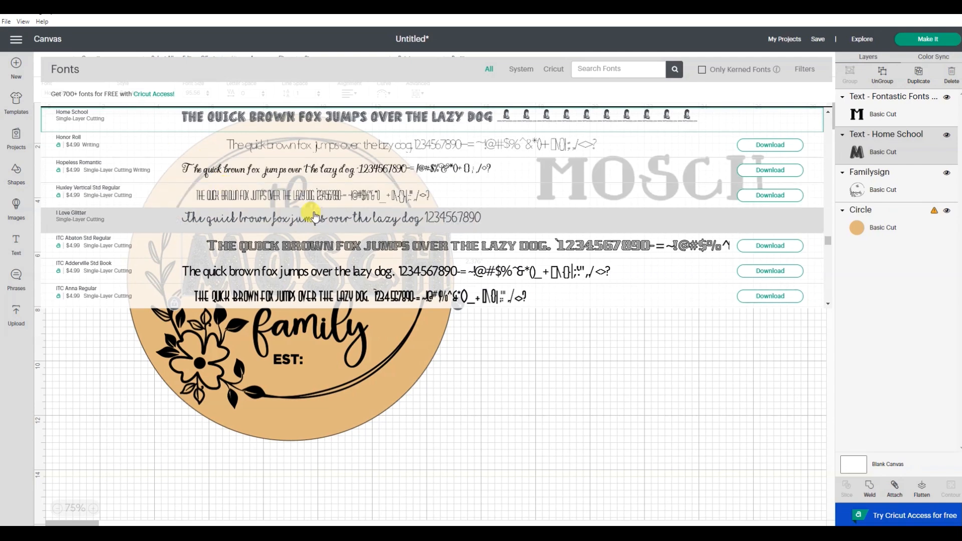
scroll(314, 217, "down", 3)
scroll(314, 217, "down", 9)
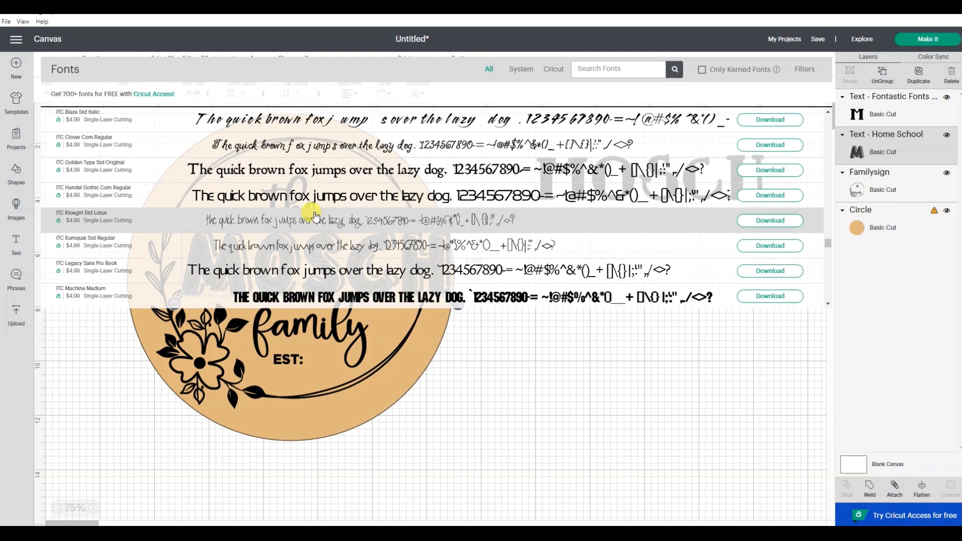
scroll(314, 216, "down", 5)
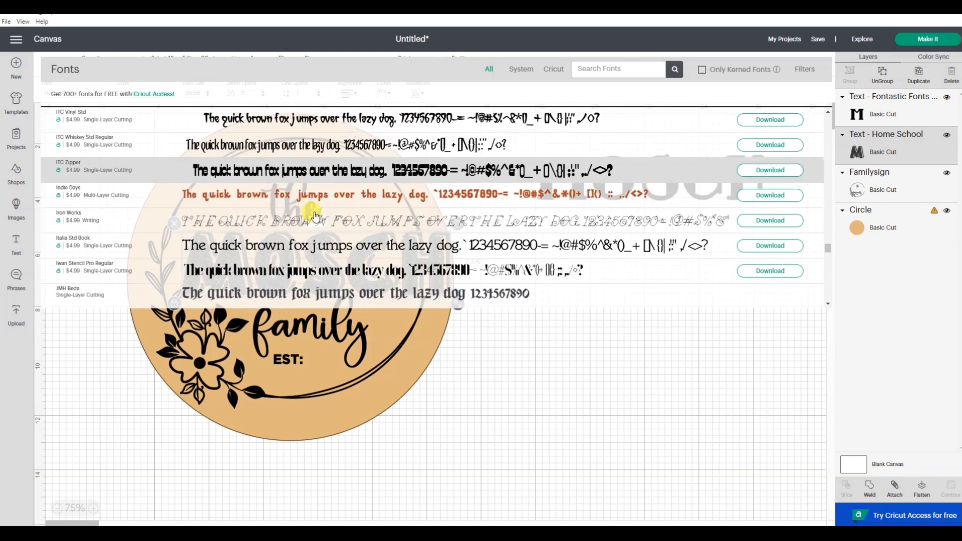
left_click(265, 273)
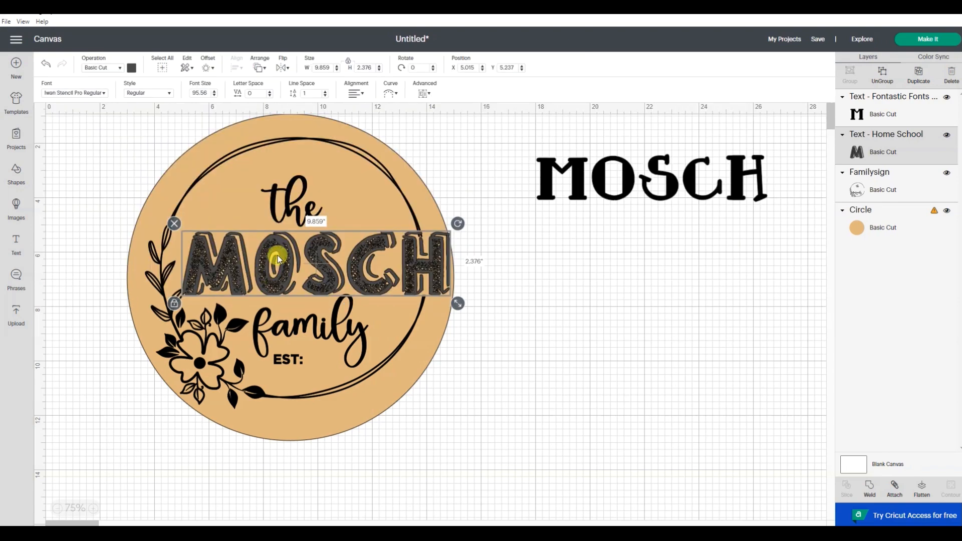
left_click_drag(258, 270, 279, 248)
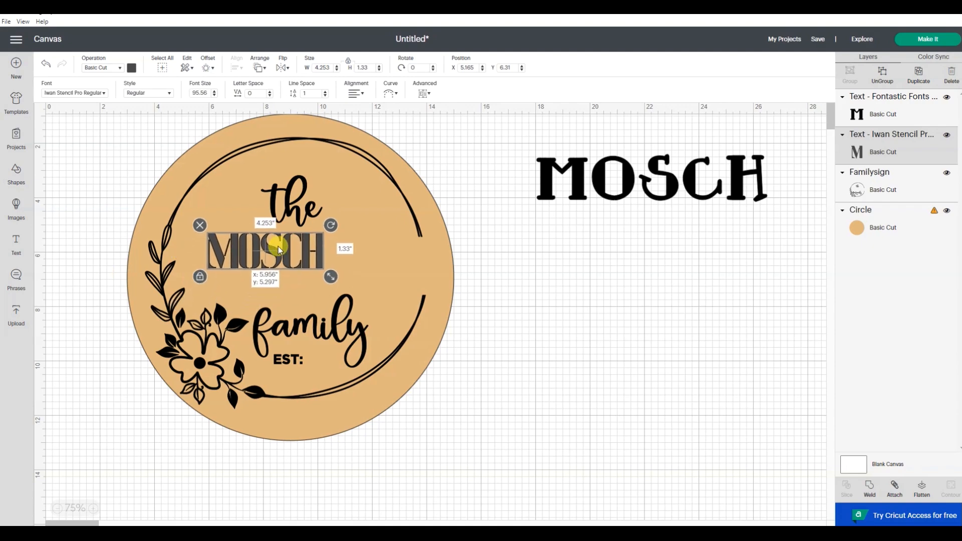
left_click_drag(331, 277, 409, 298)
left_click(548, 284)
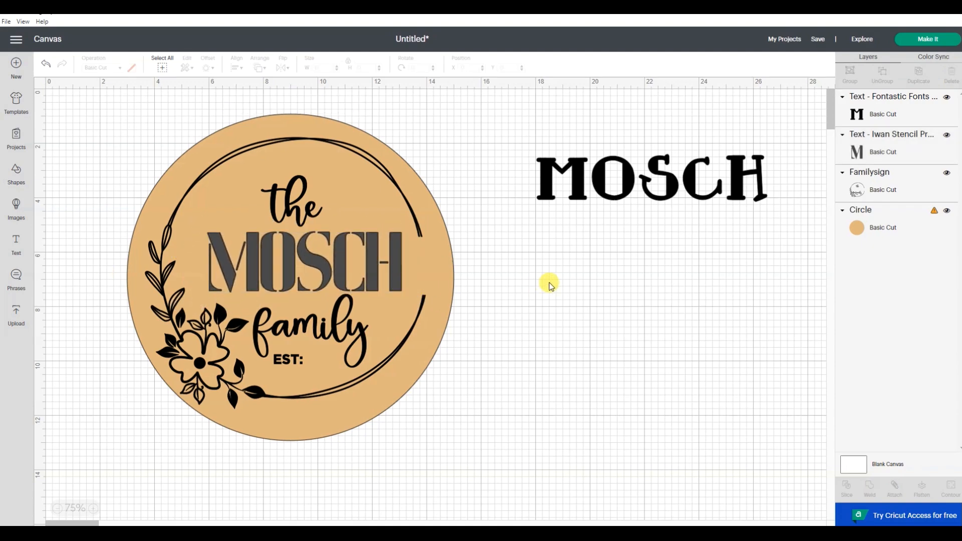
Change the sign's MOSCH text font to Koala Com Light and widen it to about 8.4 in
left_click(397, 268)
left_click(95, 94)
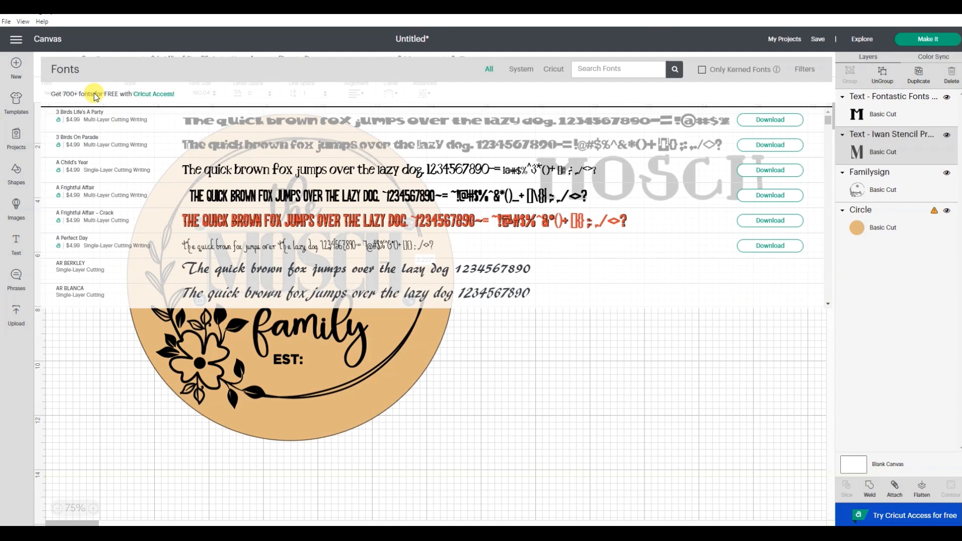
scroll(186, 180, "down", 10)
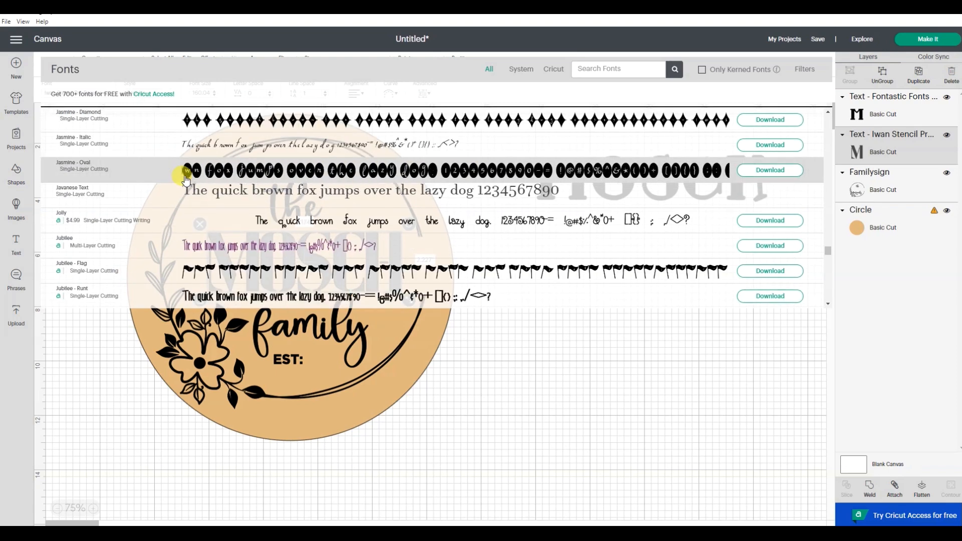
scroll(185, 179, "down", 3)
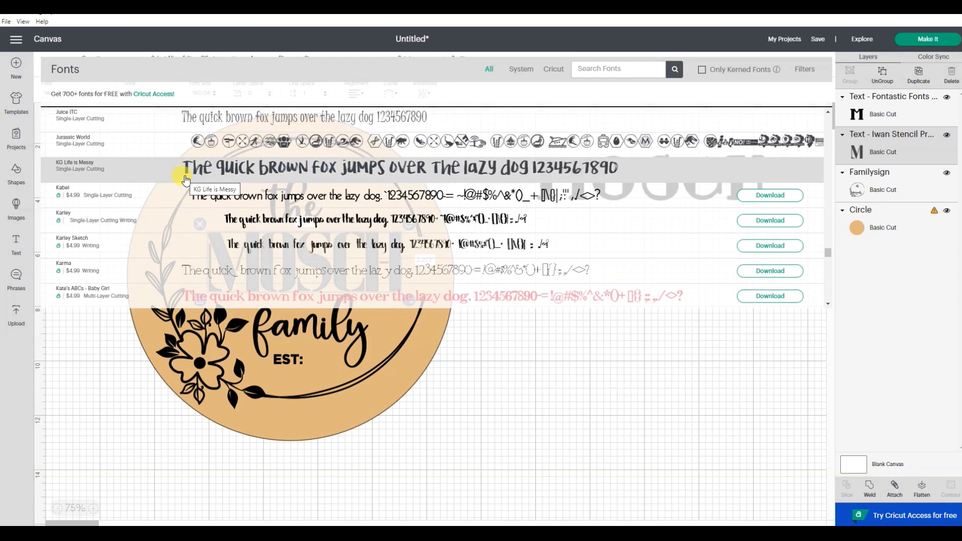
scroll(185, 180, "down", 4)
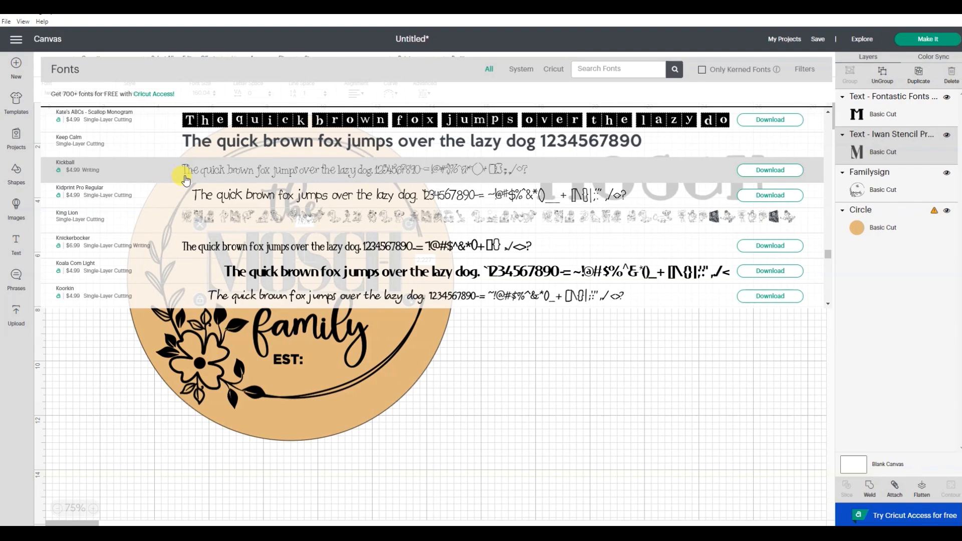
scroll(186, 179, "down", 2)
left_click(174, 214)
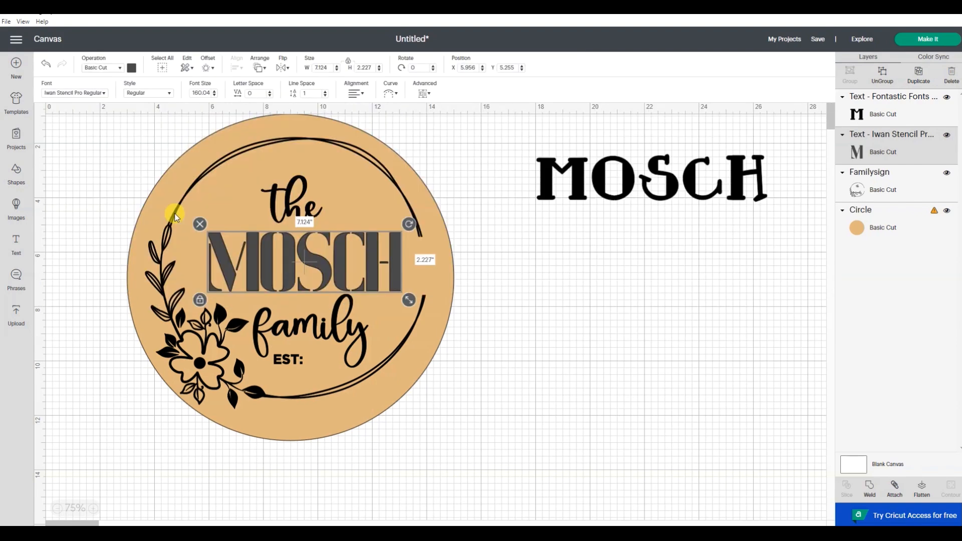
left_click(661, 329)
left_click_drag(410, 257, 402, 258)
left_click(567, 284)
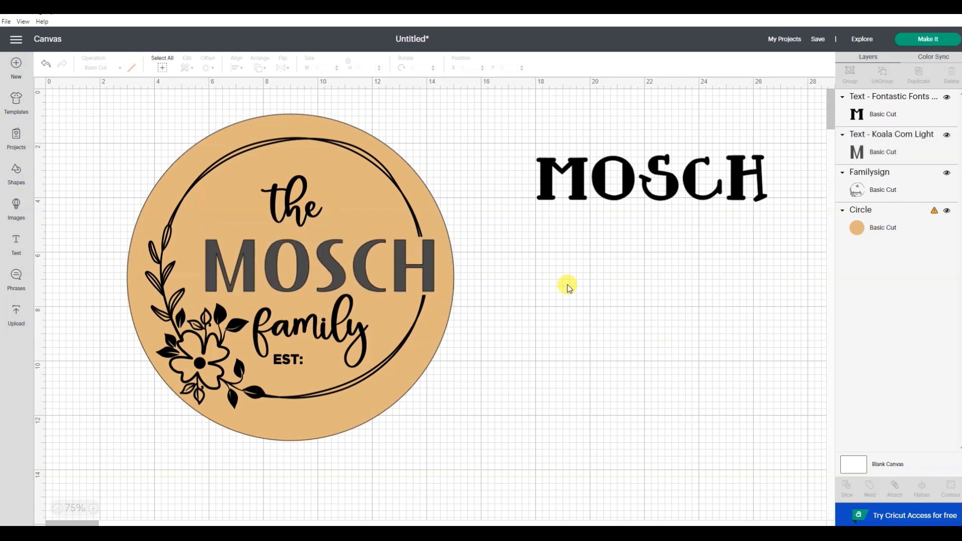
Delete the spare MOSCH copy beside the sign and select the MOSCH text on the sign
left_click(585, 187)
left_click(530, 147)
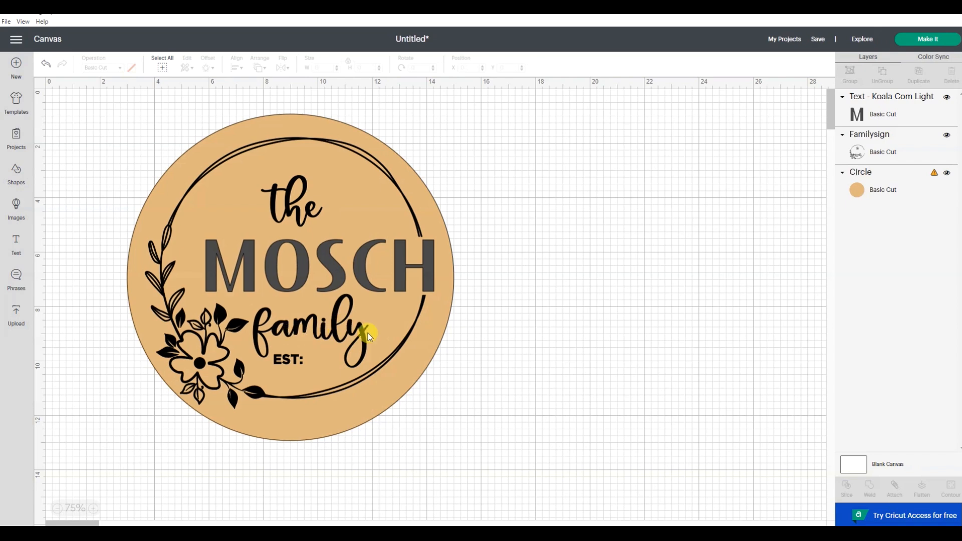
left_click(398, 266)
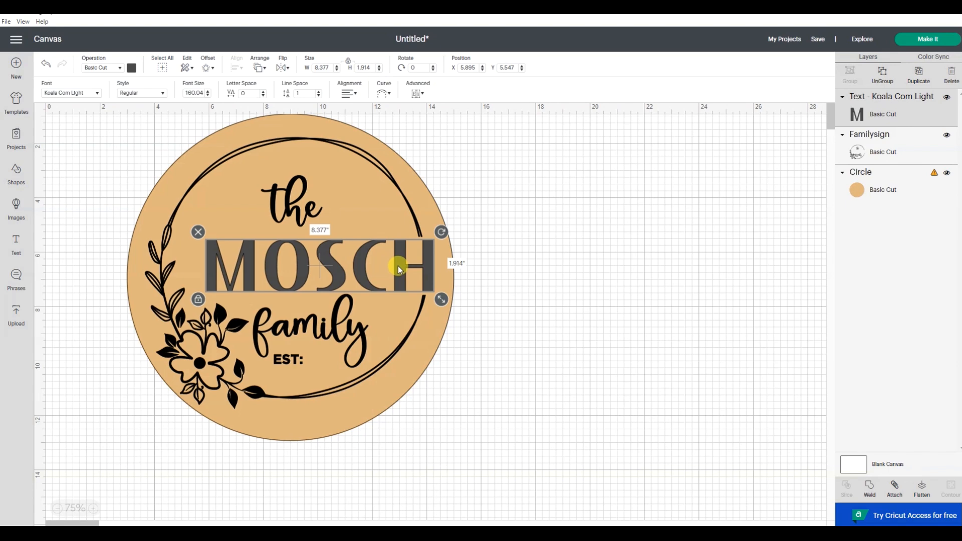
Change the MOSCH text's colour to match the black of the wreath design by syncing it with the design's colour layer
left_click(131, 69)
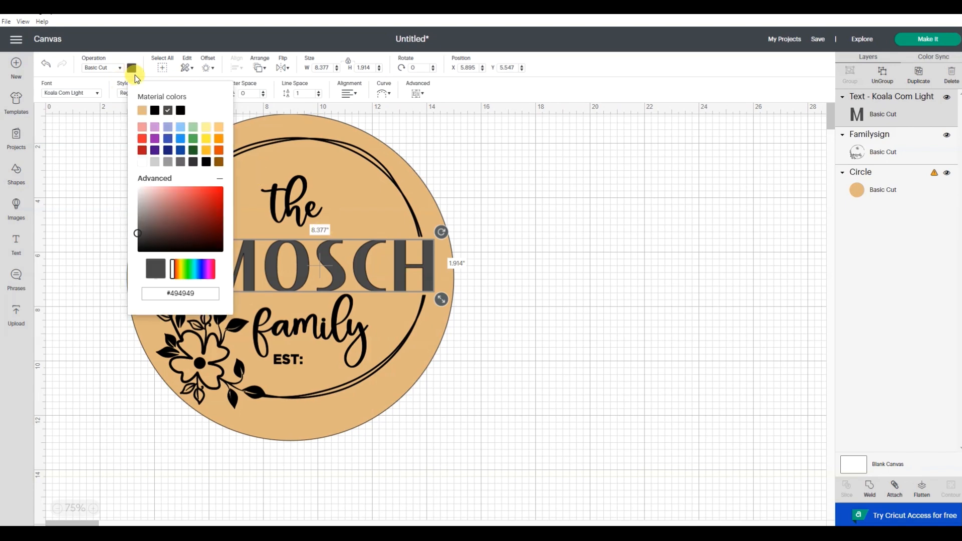
left_click(700, 271)
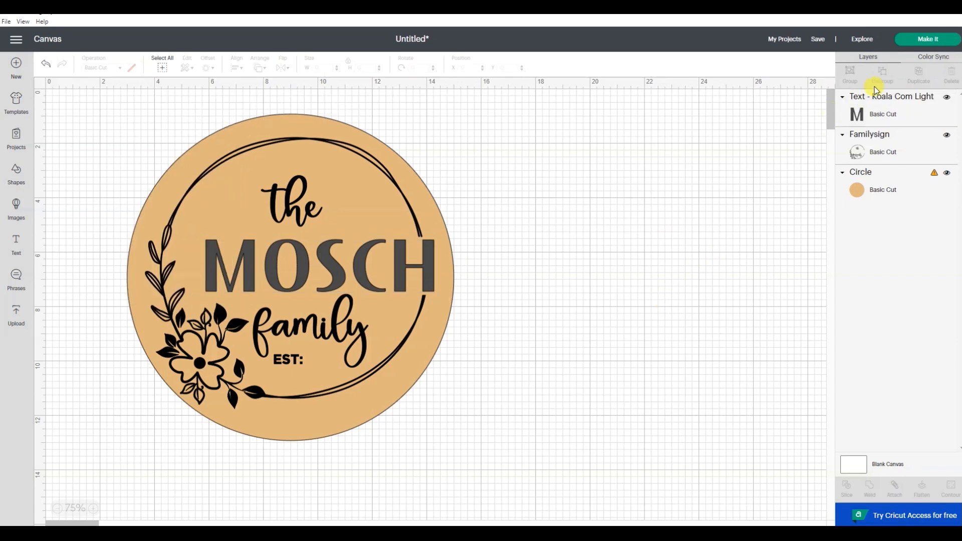
left_click(934, 60)
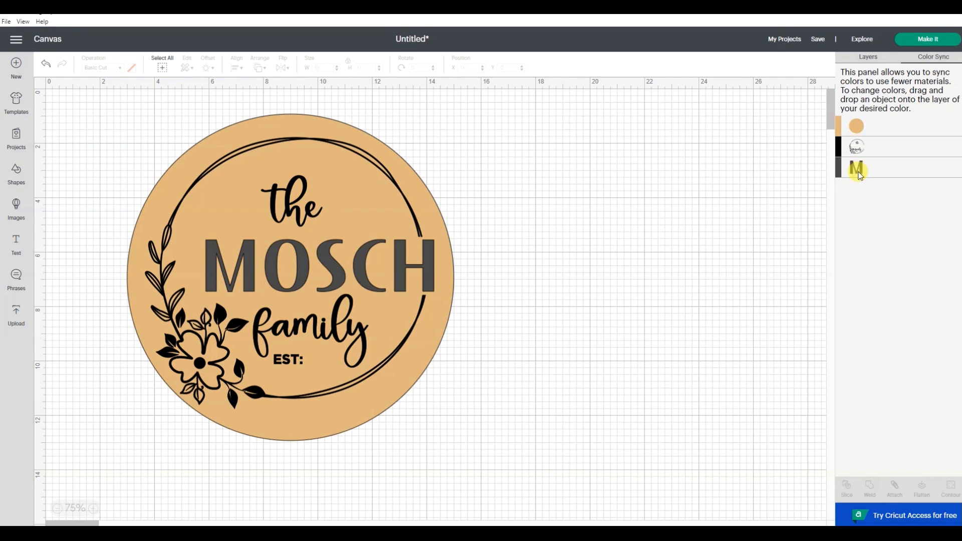
left_click_drag(883, 153, 882, 149)
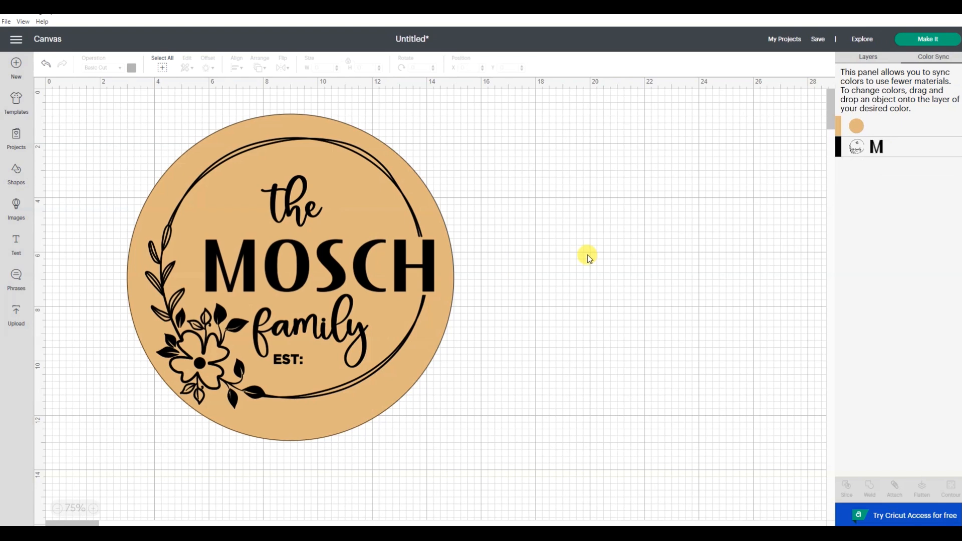
left_click(874, 56)
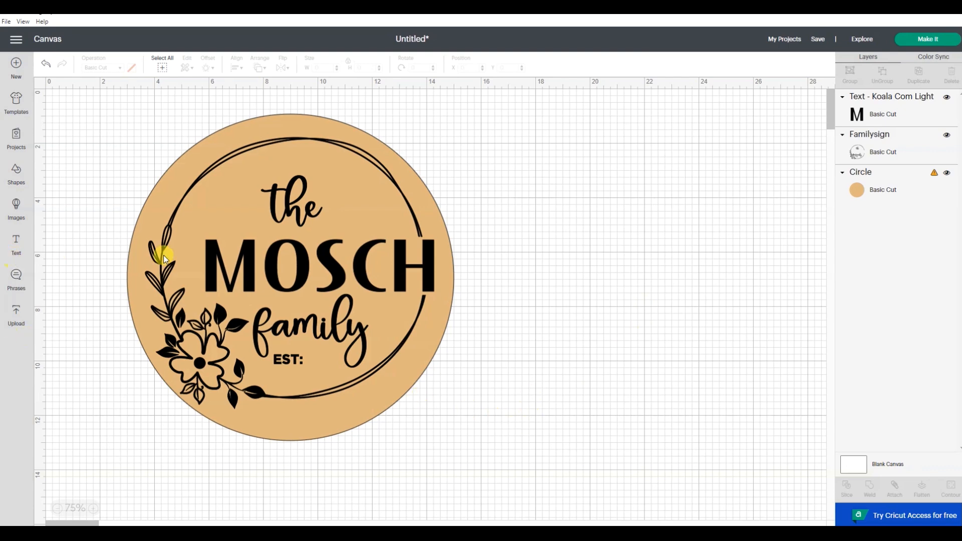
Add a text box reading 1999 and place it right after EST: on the sign, about 1.3 in wide
left_click(15, 249)
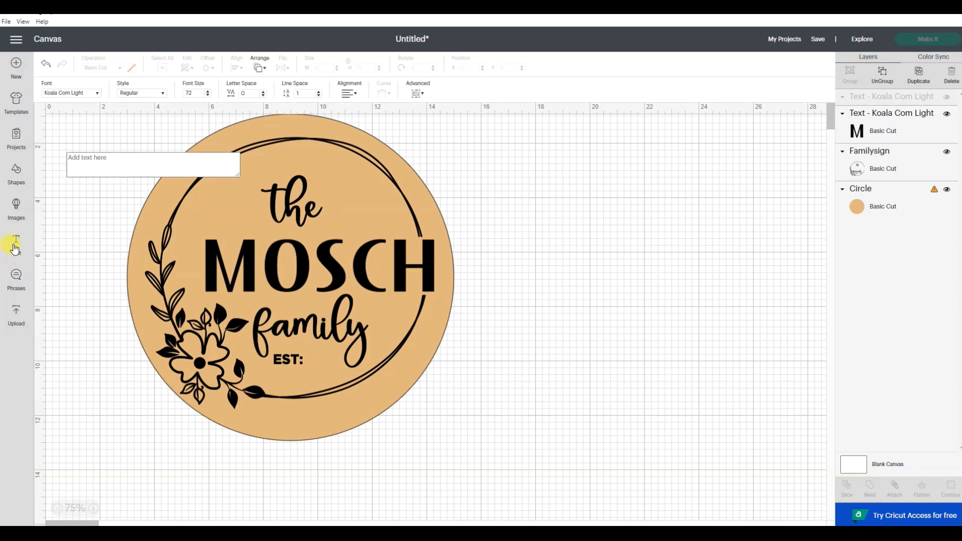
type("1999")
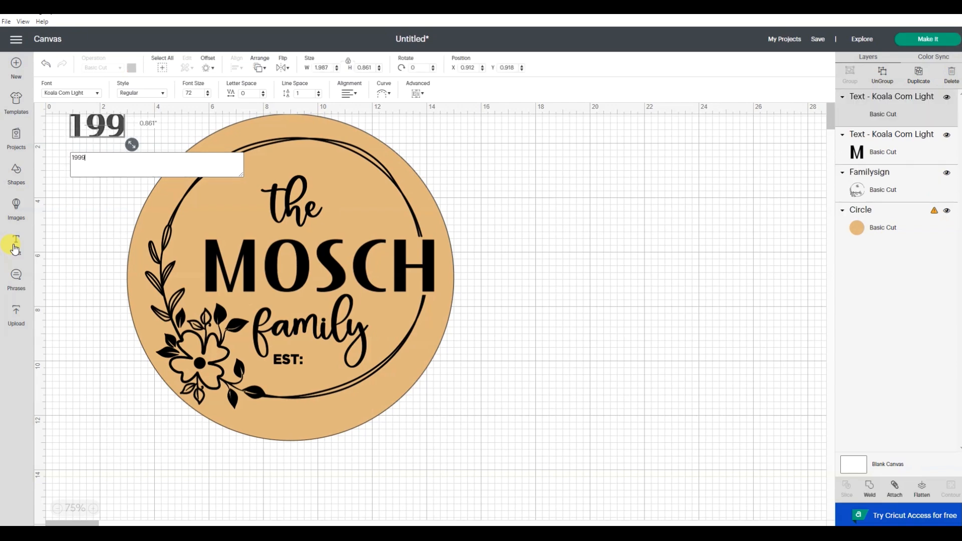
left_click(518, 297)
left_click_drag(132, 131, 335, 361)
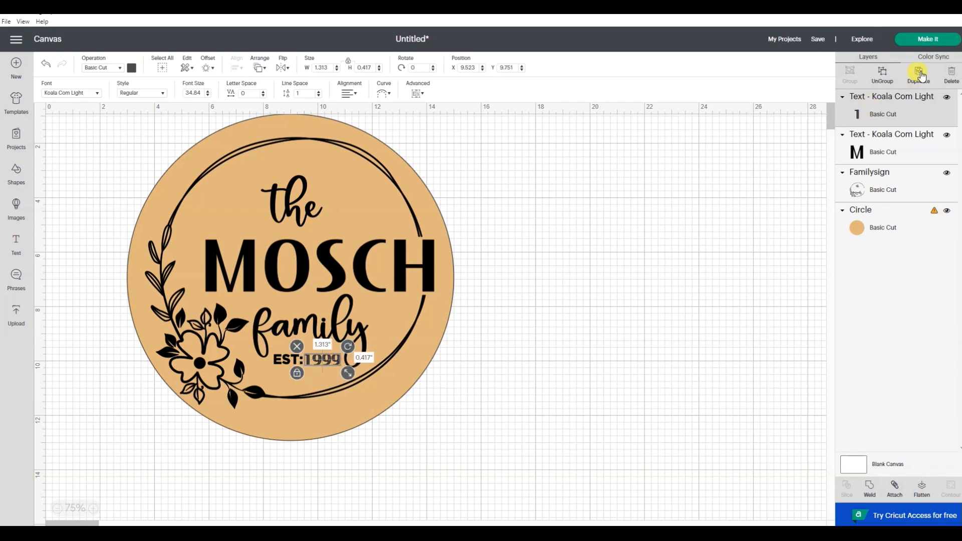
Sync the 1999 text's colour to the same black layer as the wreath design and MOSCH
left_click(931, 57)
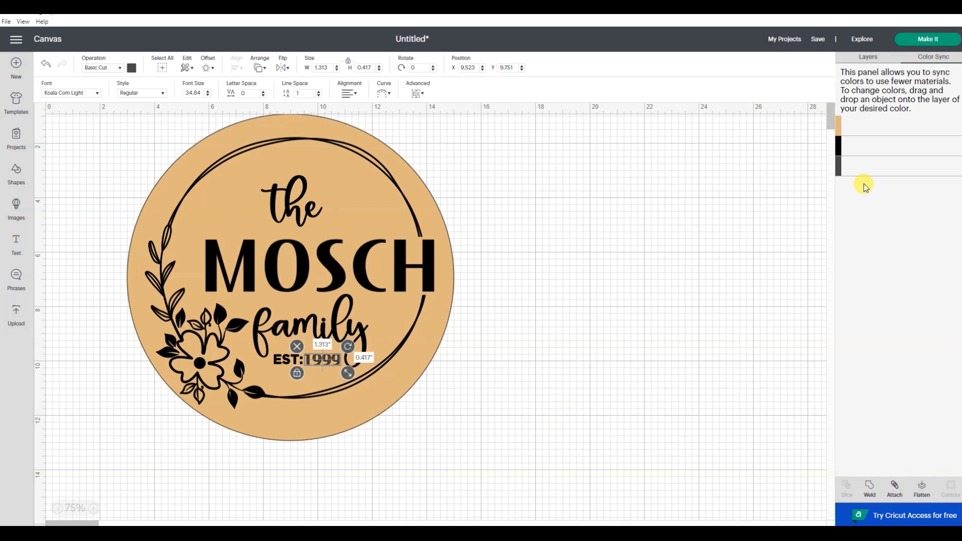
left_click_drag(860, 171, 913, 146)
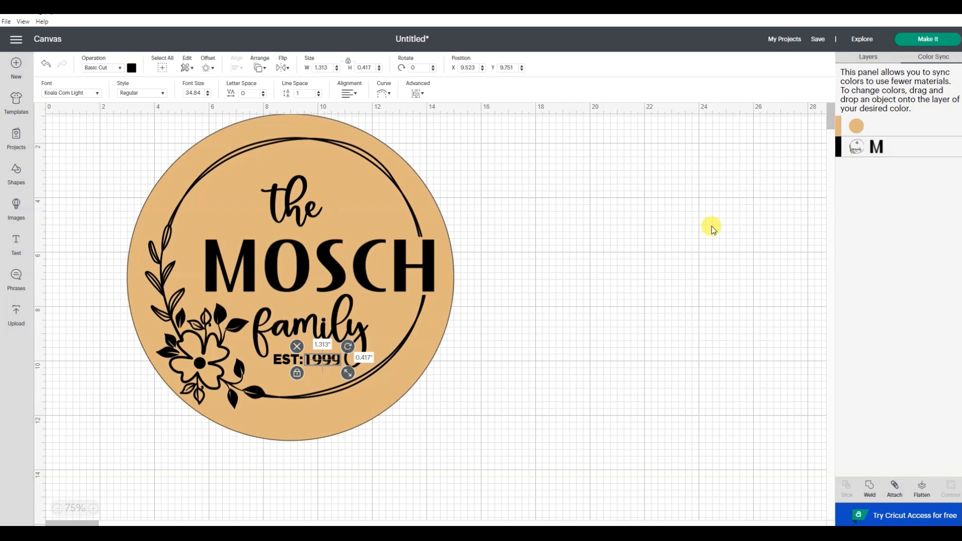
left_click(712, 226)
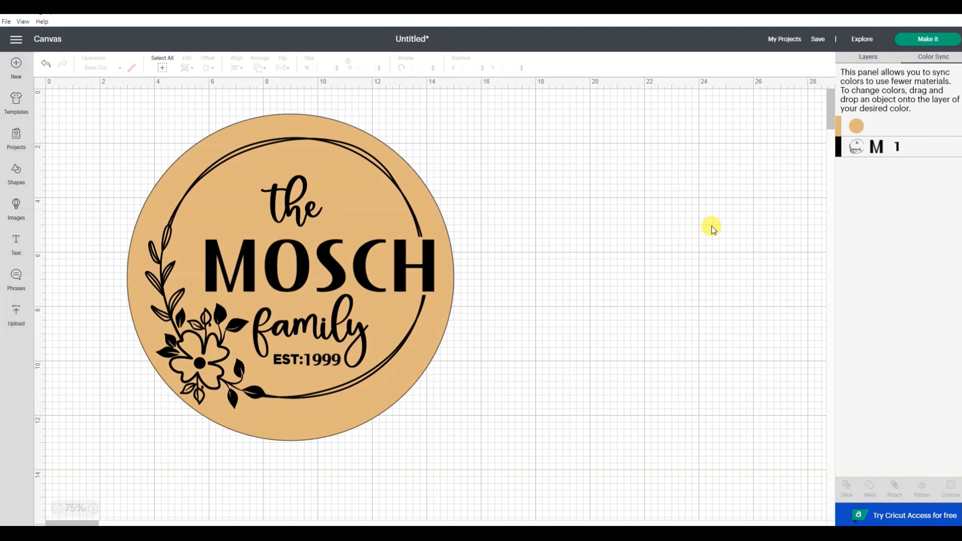
left_click(877, 58)
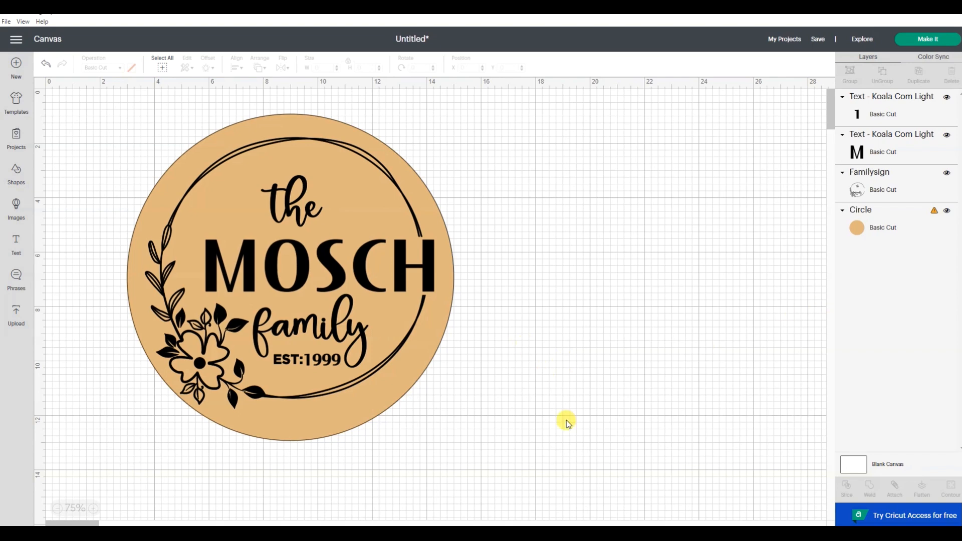
Move the tan circle background away from the design and delete it
left_click(353, 430)
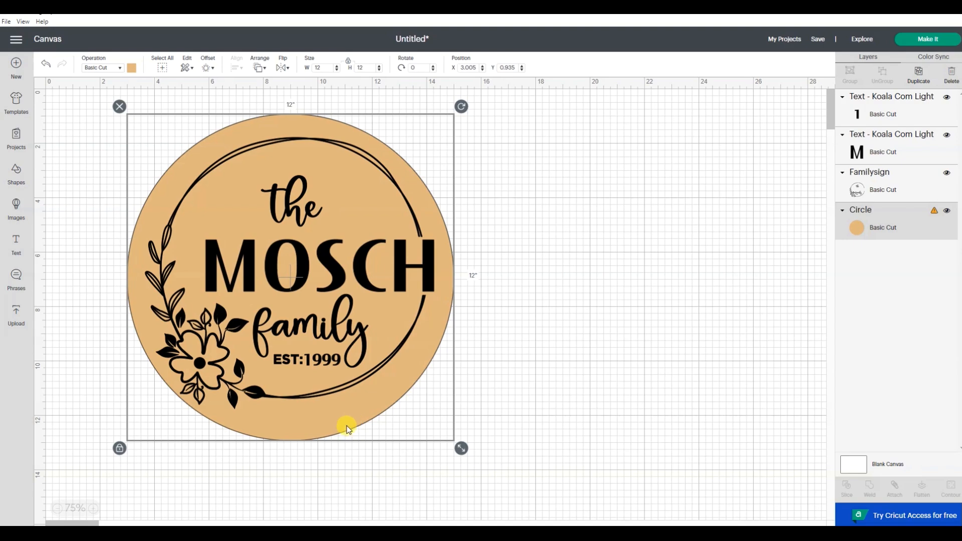
left_click_drag(333, 429, 730, 430)
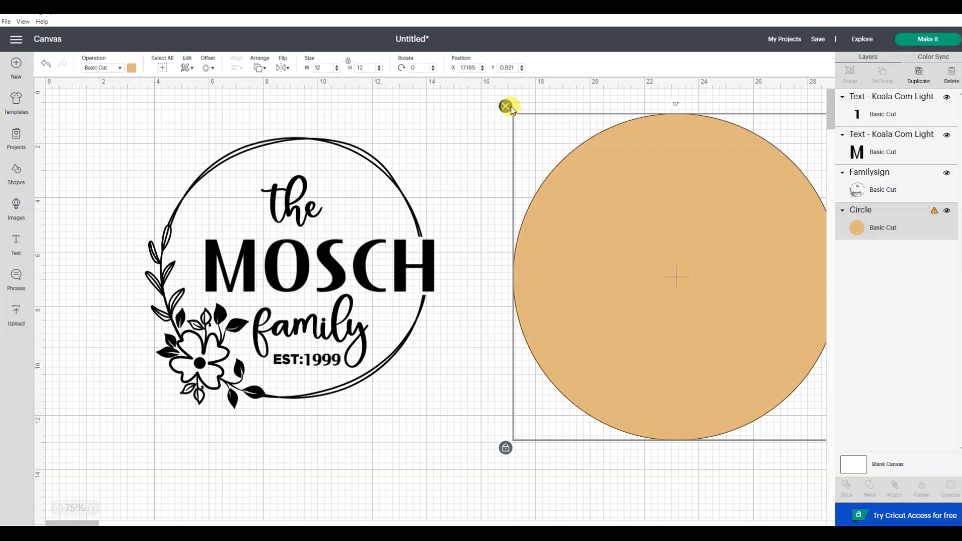
left_click(506, 104)
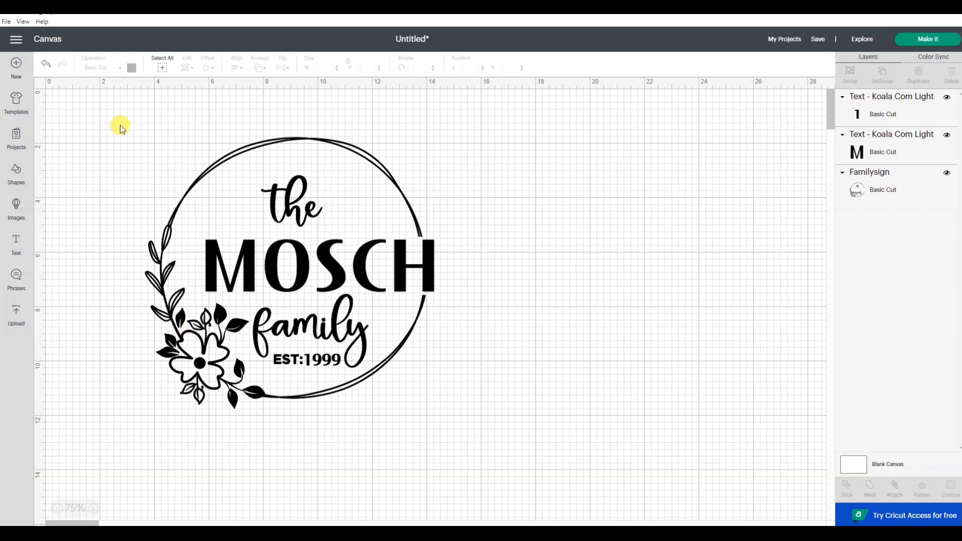
Select the wreath design together with the MOSCH and 1999 texts and attach them into one group
left_click_drag(120, 101, 495, 440)
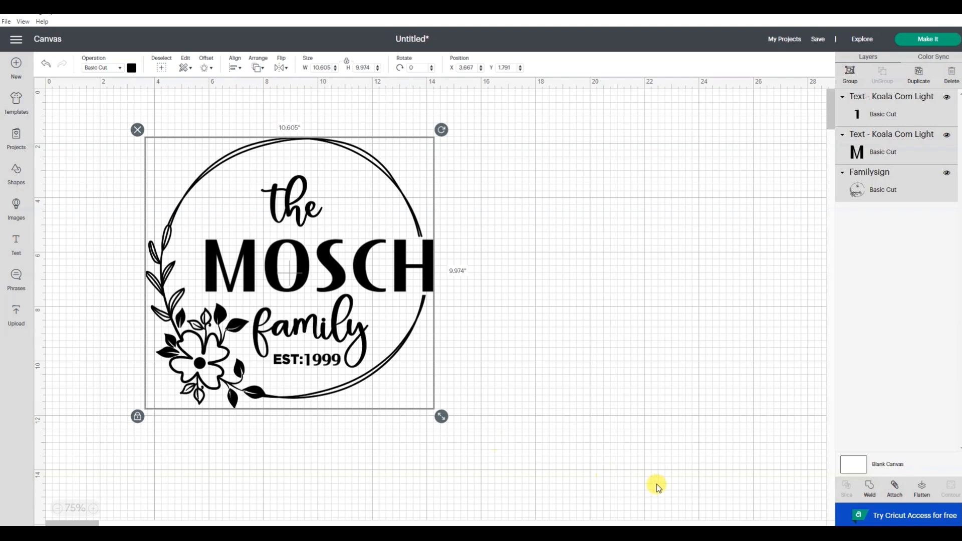
left_click(897, 491)
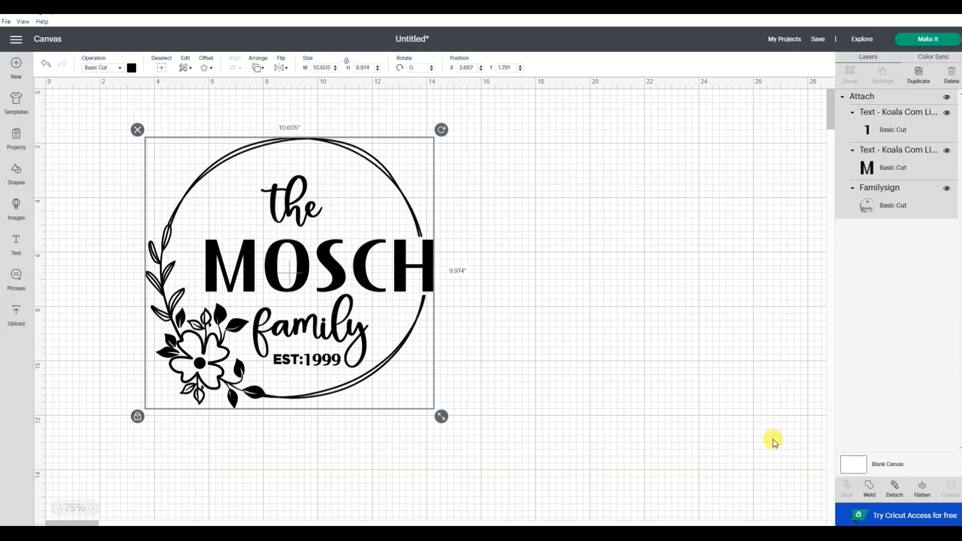